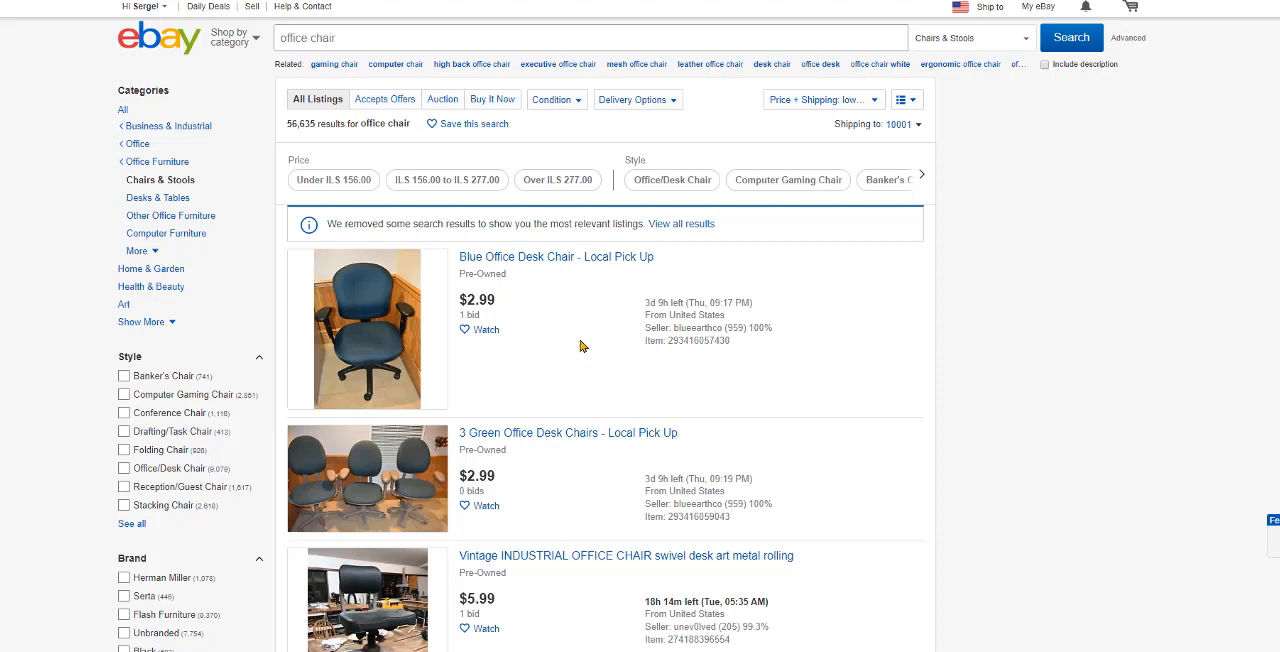
Step: Examine the active office chair listings, comparing the number of results, titles, prices and bids
{"action": "scroll", "coordinate": [605, 400], "scroll_direction": "down", "scroll_amount": 2}
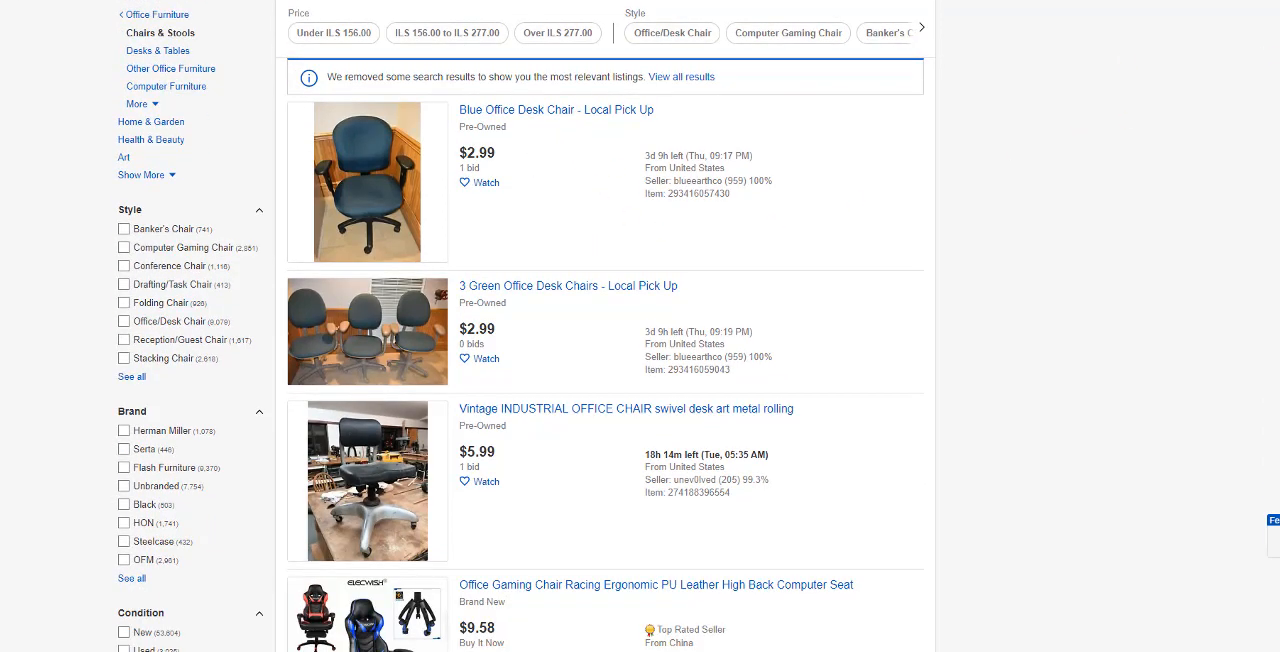
{"action": "scroll", "coordinate": [497, 222], "scroll_direction": "up", "scroll_amount": 2}
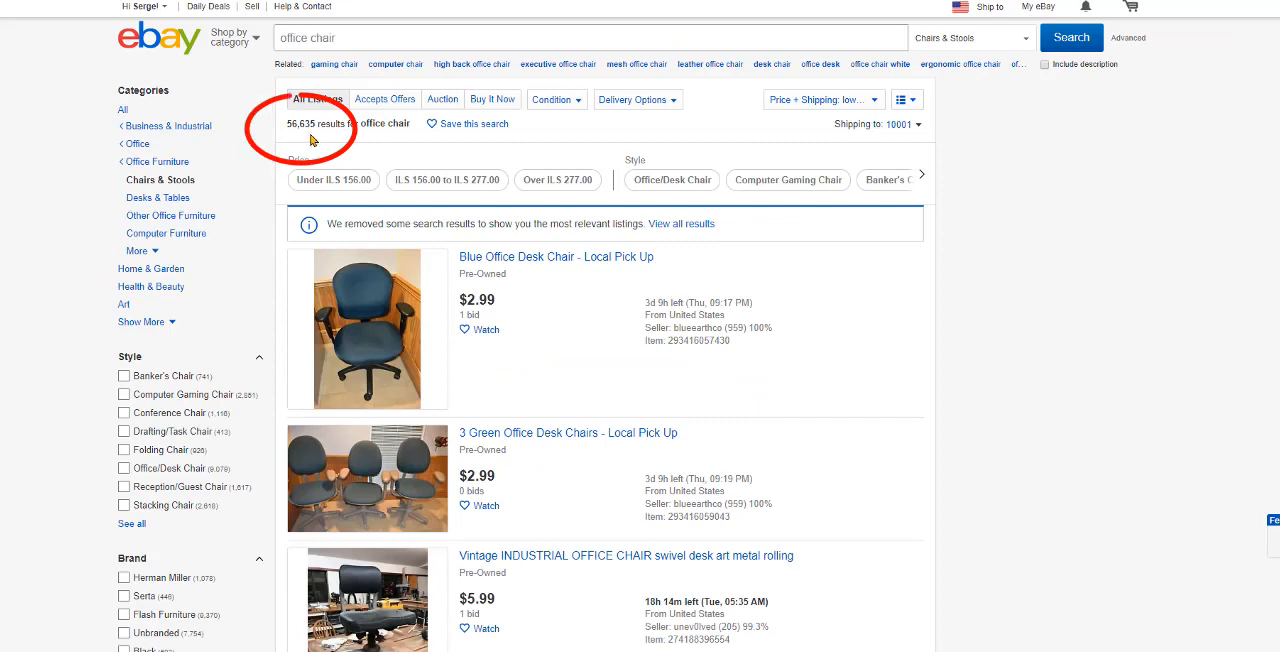
{"action": "scroll", "coordinate": [305, 130], "scroll_direction": "down", "scroll_amount": 2}
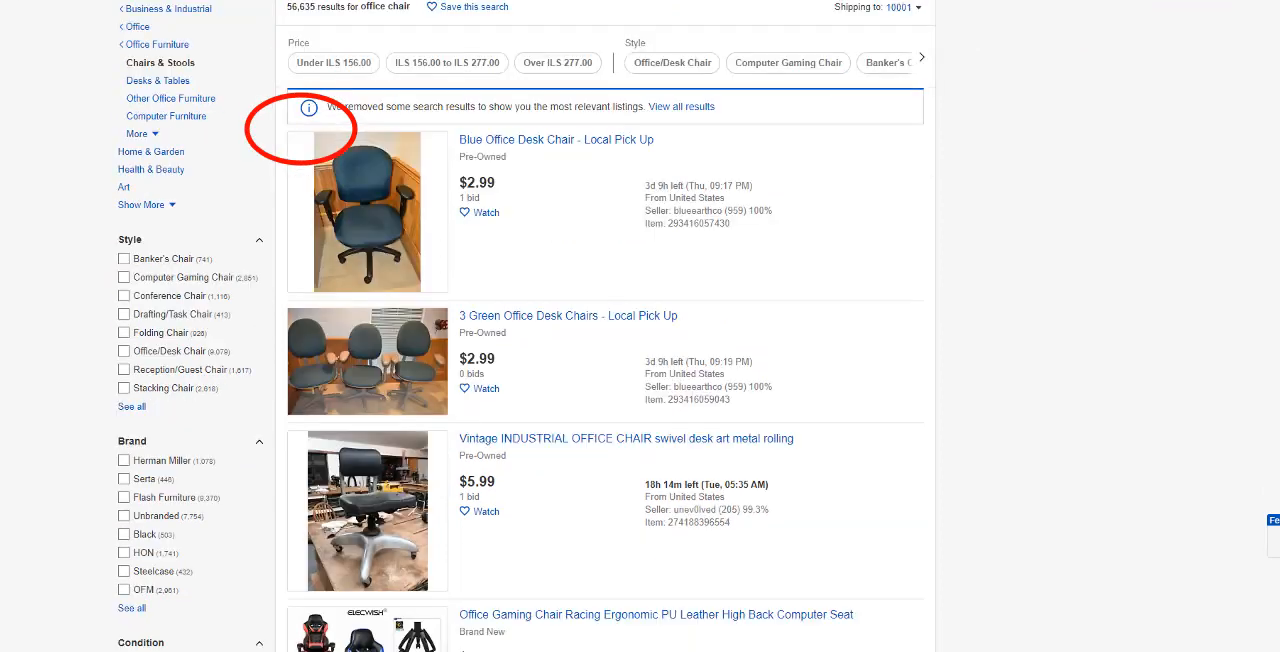
{"action": "scroll", "coordinate": [485, 249], "scroll_direction": "down", "scroll_amount": 6}
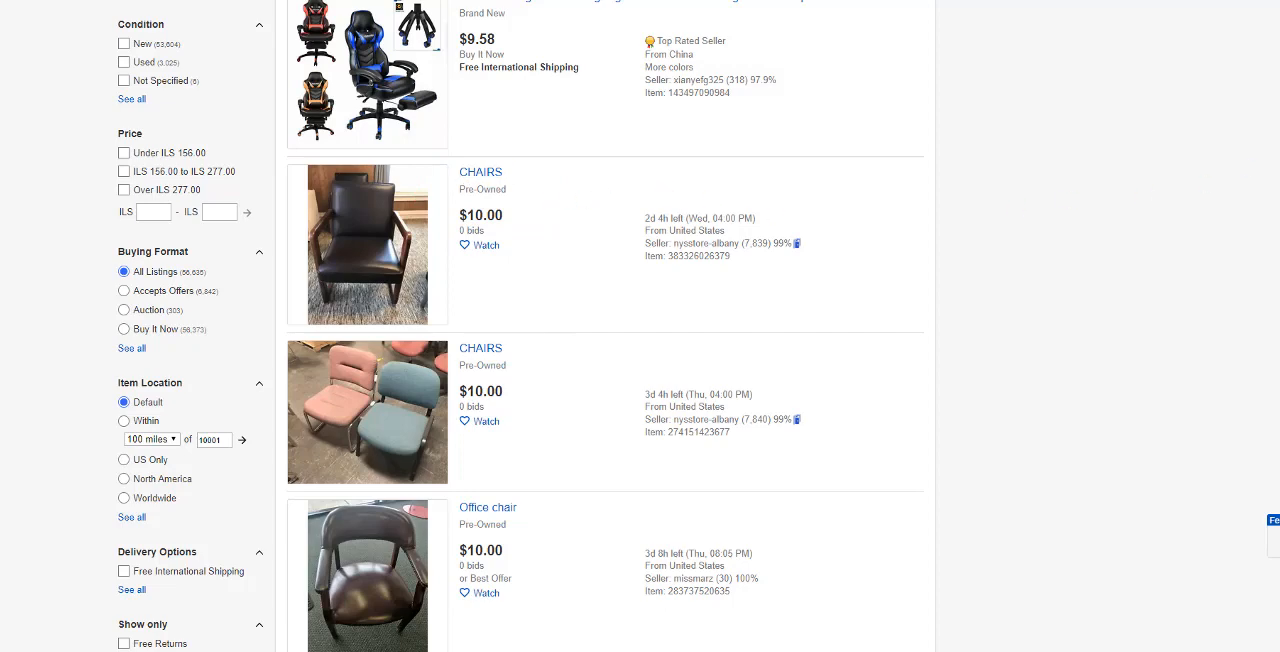
{"action": "scroll", "coordinate": [605, 326], "scroll_direction": "down", "scroll_amount": 2}
{"action": "scroll", "coordinate": [605, 326], "scroll_direction": "down", "scroll_amount": 2}
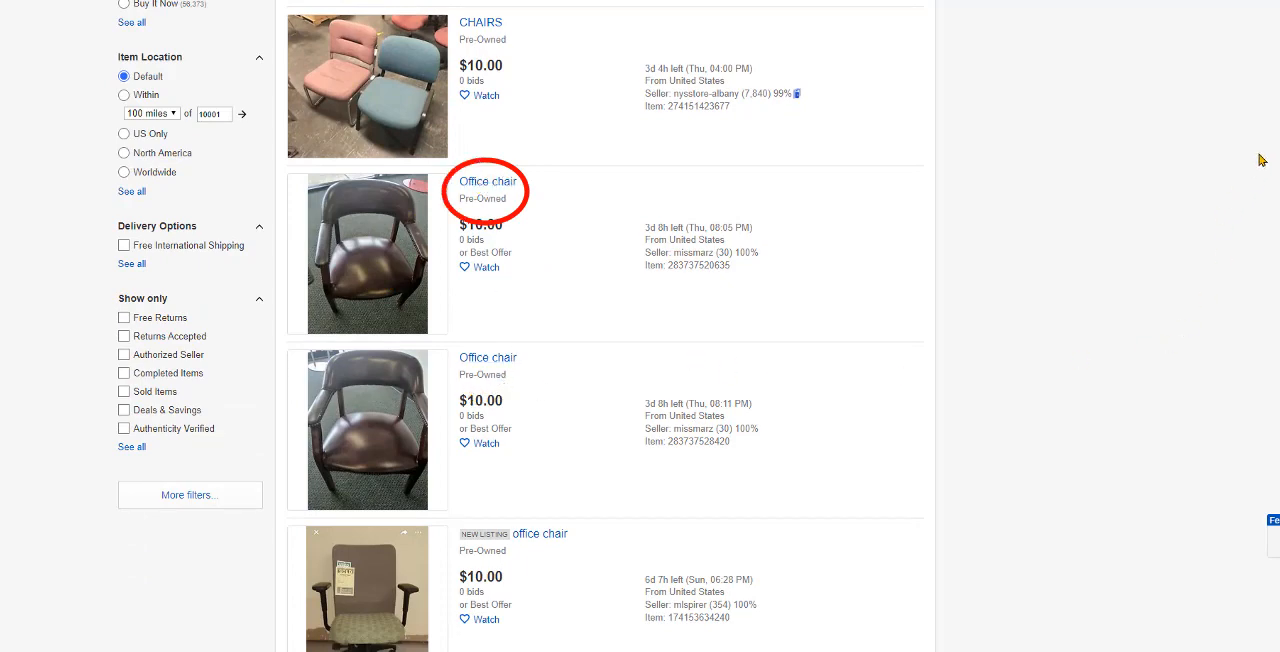
{"action": "scroll", "coordinate": [605, 326], "scroll_direction": "down", "scroll_amount": 3}
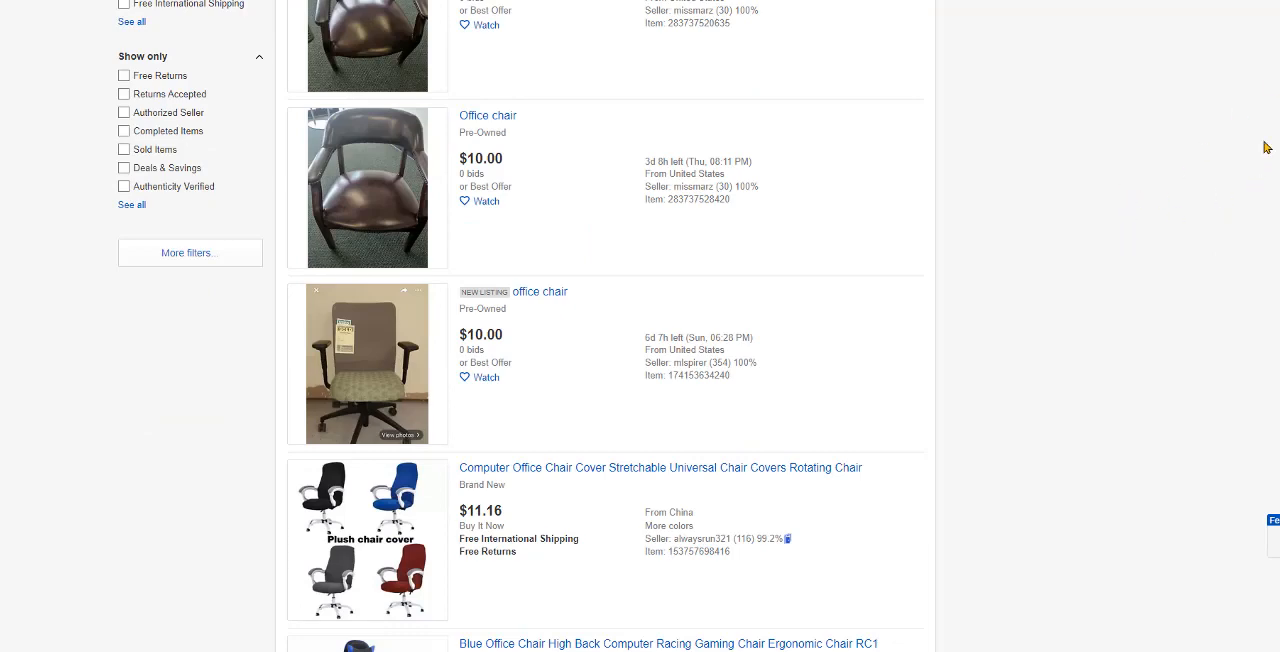
{"action": "scroll", "coordinate": [605, 326], "scroll_direction": "down", "scroll_amount": 5}
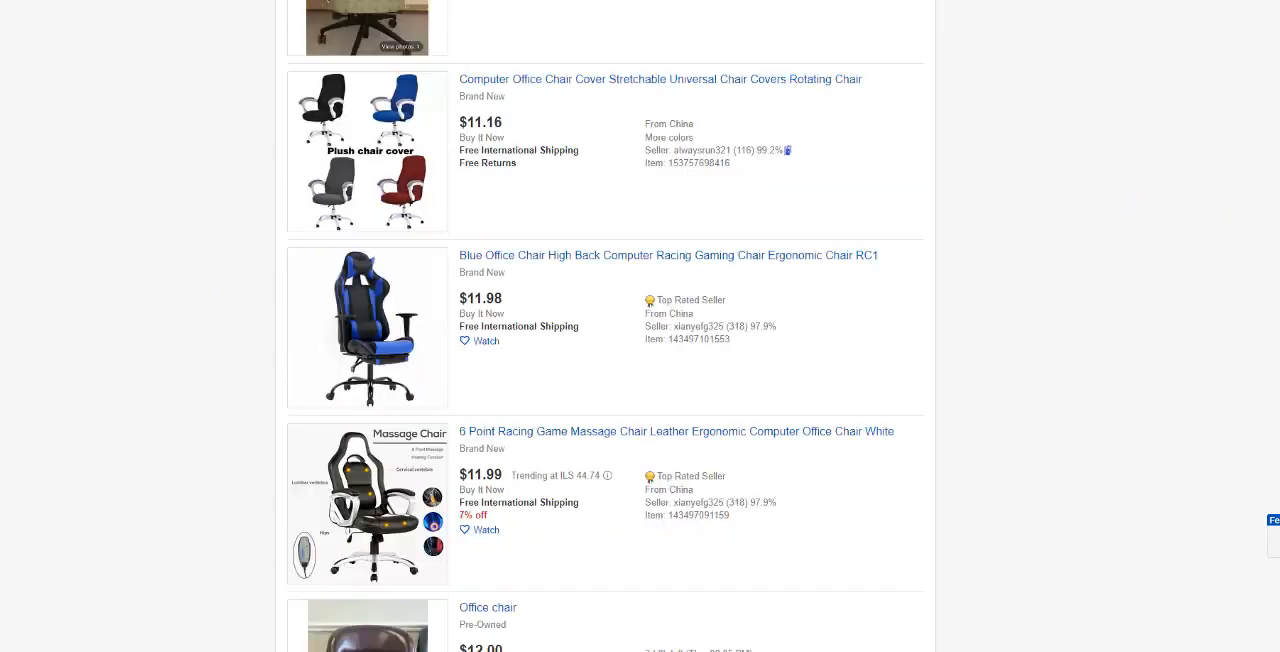
{"action": "scroll", "coordinate": [605, 326], "scroll_direction": "down", "scroll_amount": 1}
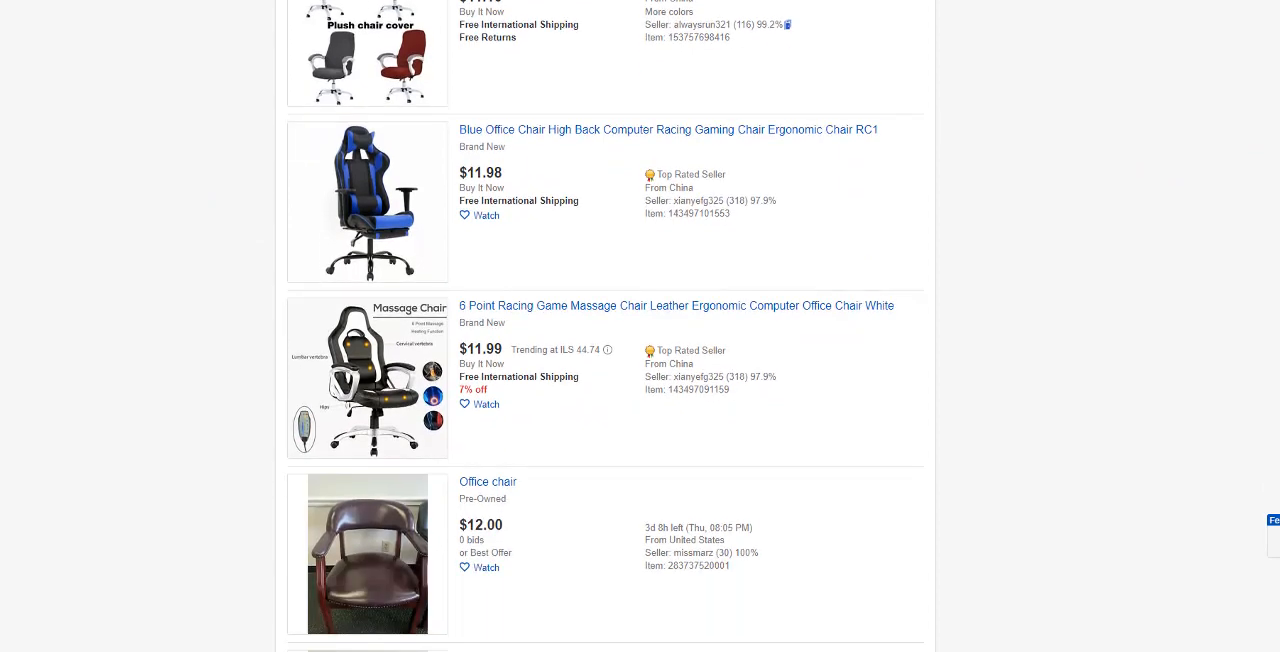
{"action": "scroll", "coordinate": [605, 326], "scroll_direction": "up", "scroll_amount": 7}
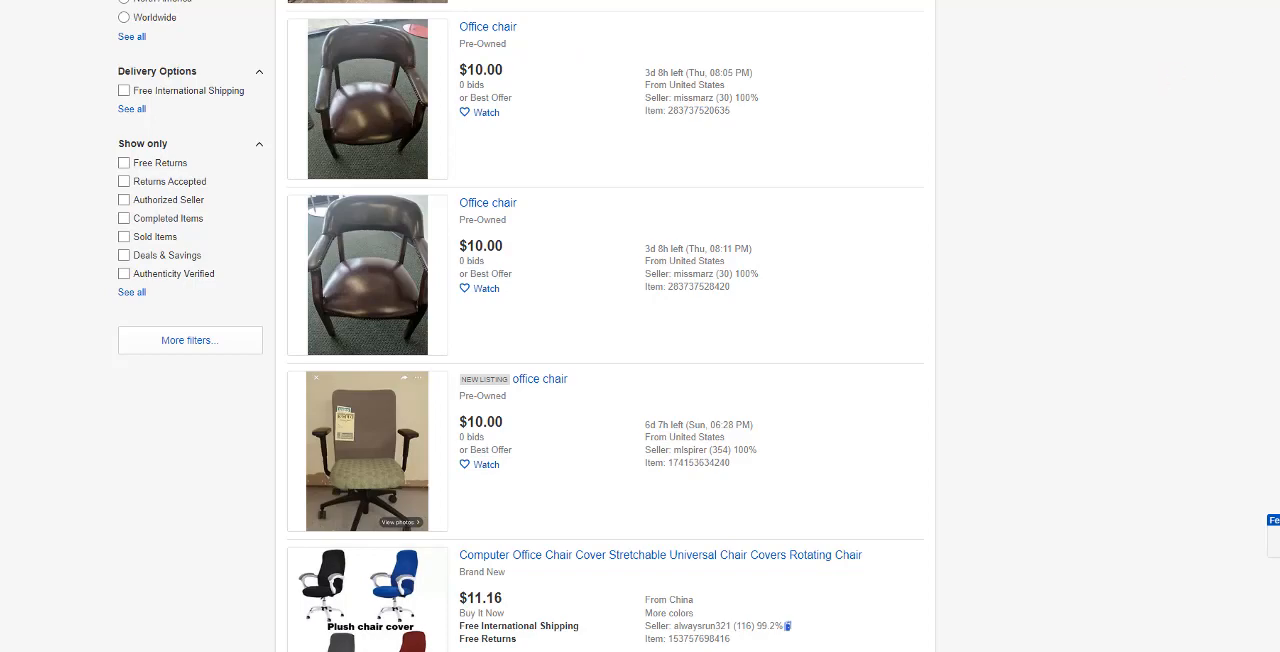
{"action": "scroll", "coordinate": [530, 162], "scroll_direction": "up", "scroll_amount": 15}
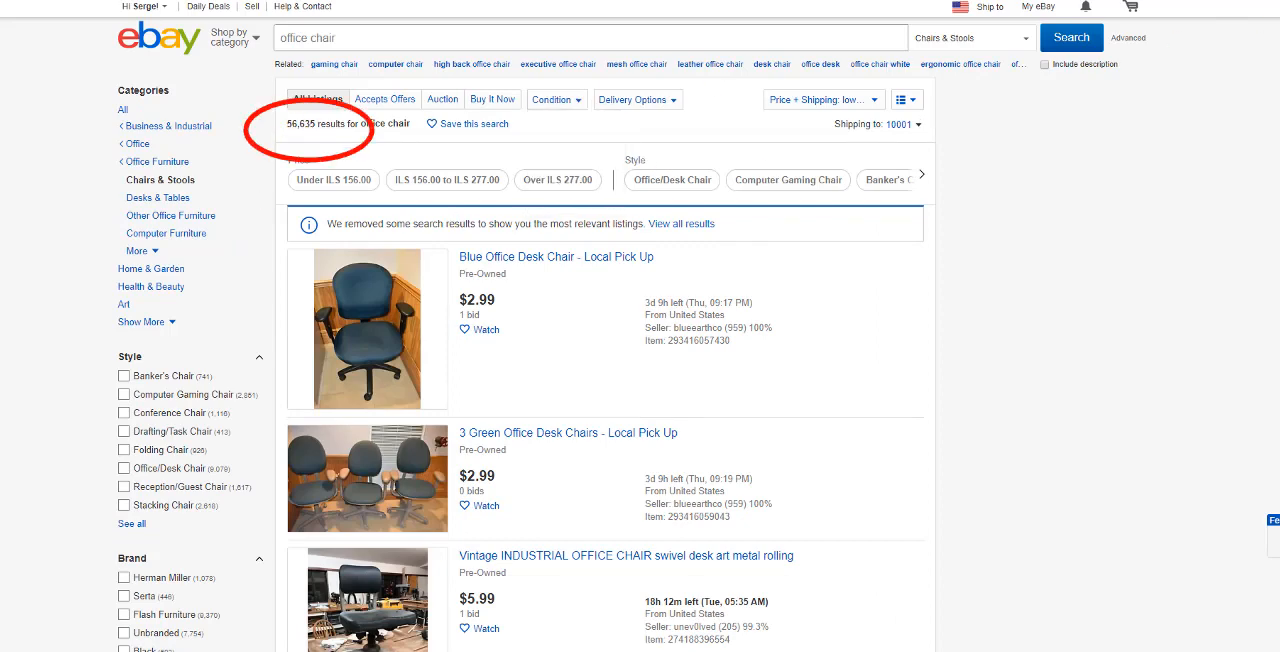
Step: Filter the office chair results to show only sold items
{"action": "scroll", "coordinate": [605, 434], "scroll_direction": "down", "scroll_amount": 10}
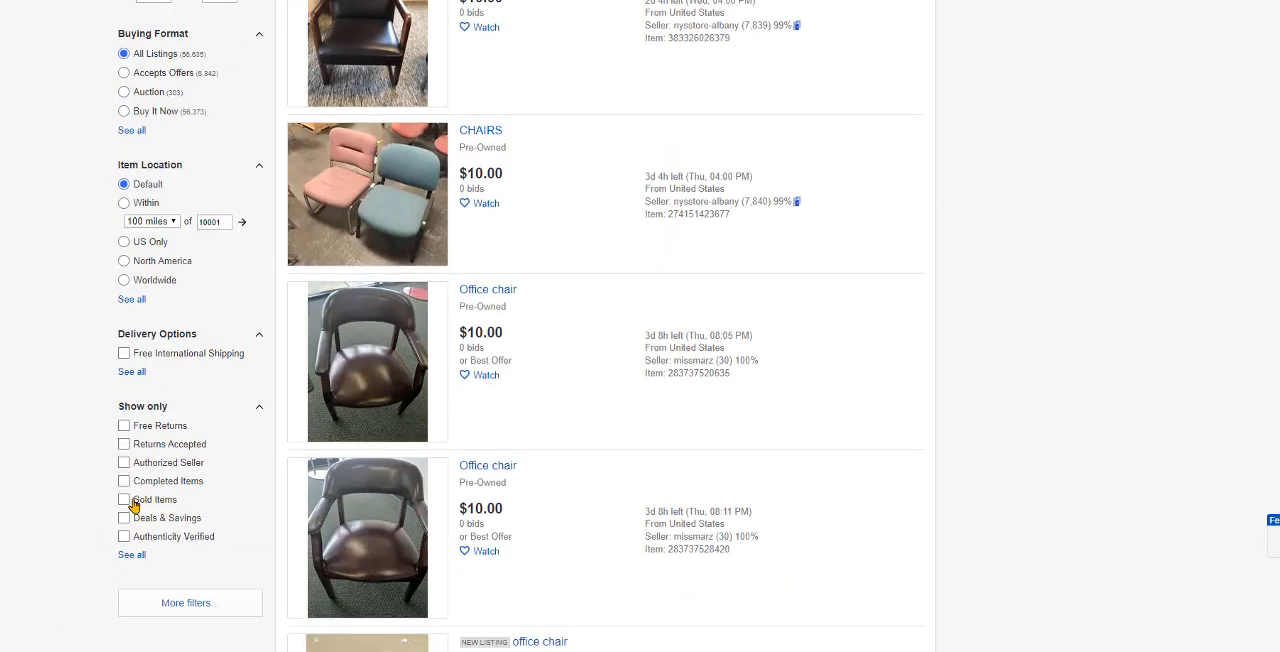
{"action": "left_click", "coordinate": [125, 500]}
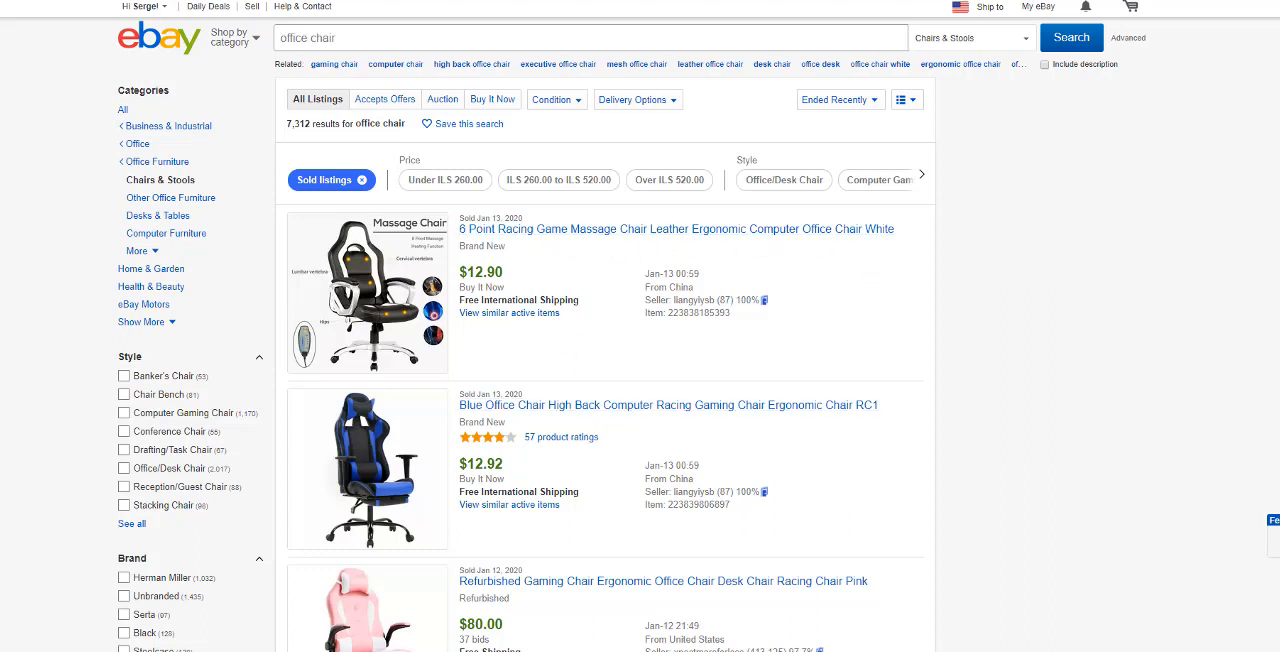
Step: Examine the sold office chair listings, comparing their titles, sale prices and sale dates
{"action": "scroll", "coordinate": [605, 400], "scroll_direction": "down", "scroll_amount": 6}
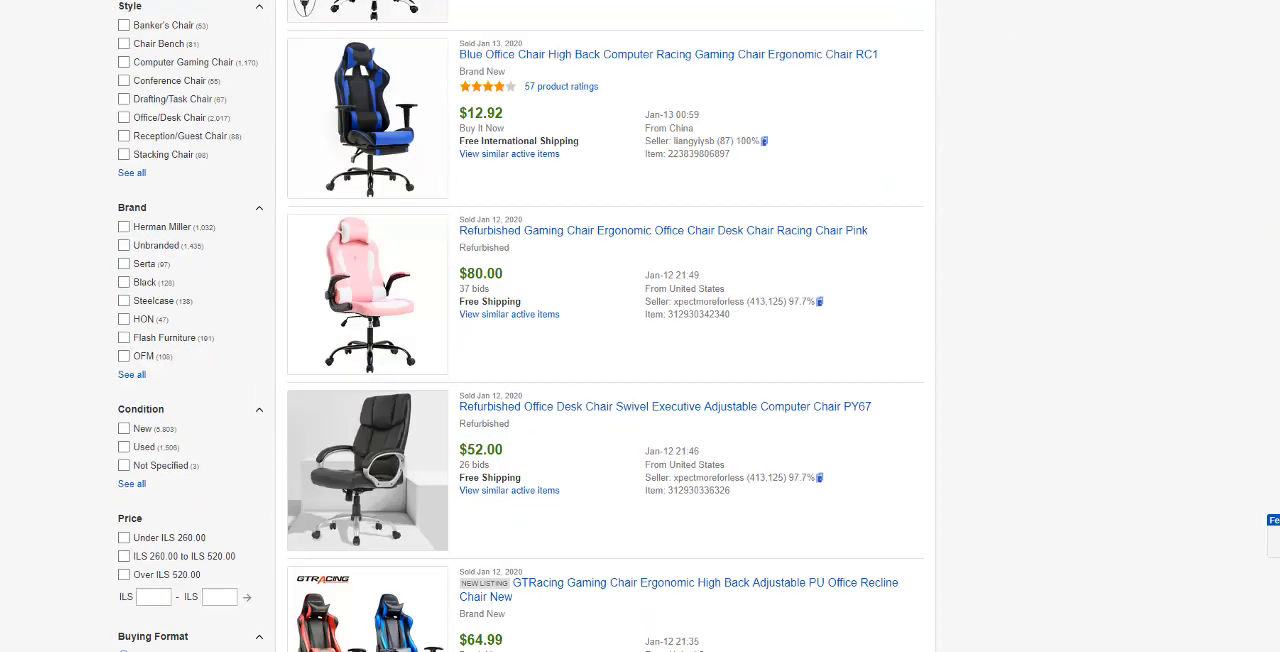
{"action": "scroll", "coordinate": [605, 330], "scroll_direction": "down", "scroll_amount": 1}
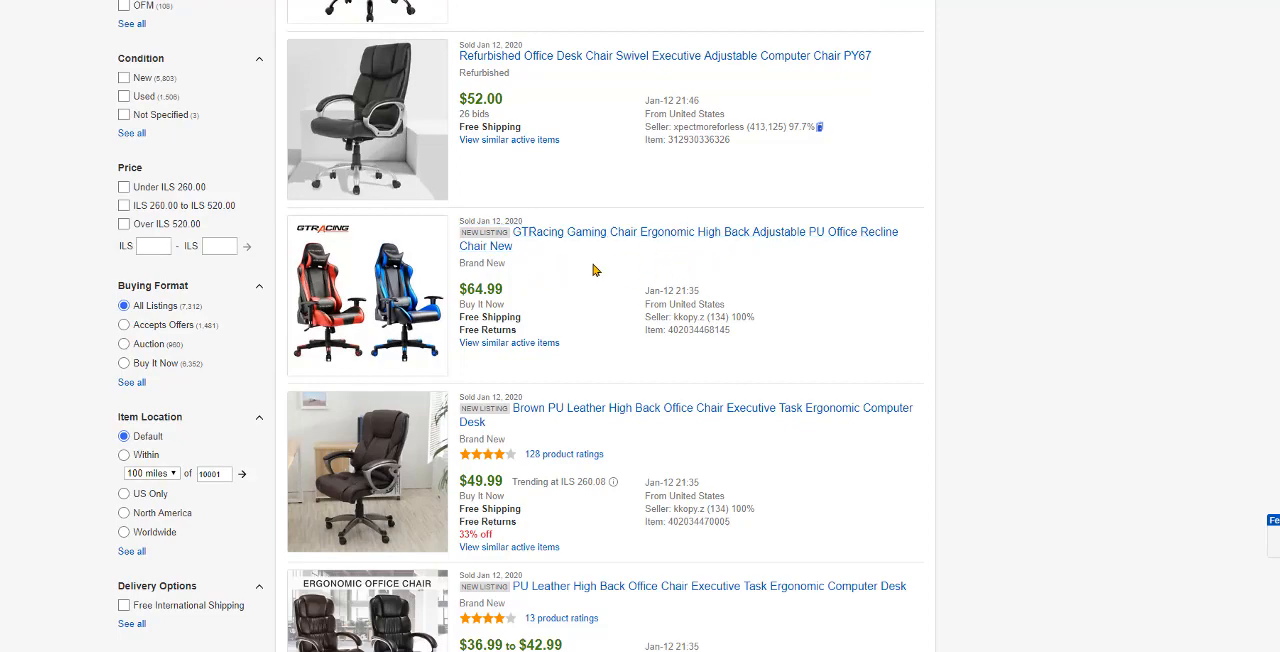
{"action": "scroll", "coordinate": [605, 326], "scroll_direction": "down", "scroll_amount": 6}
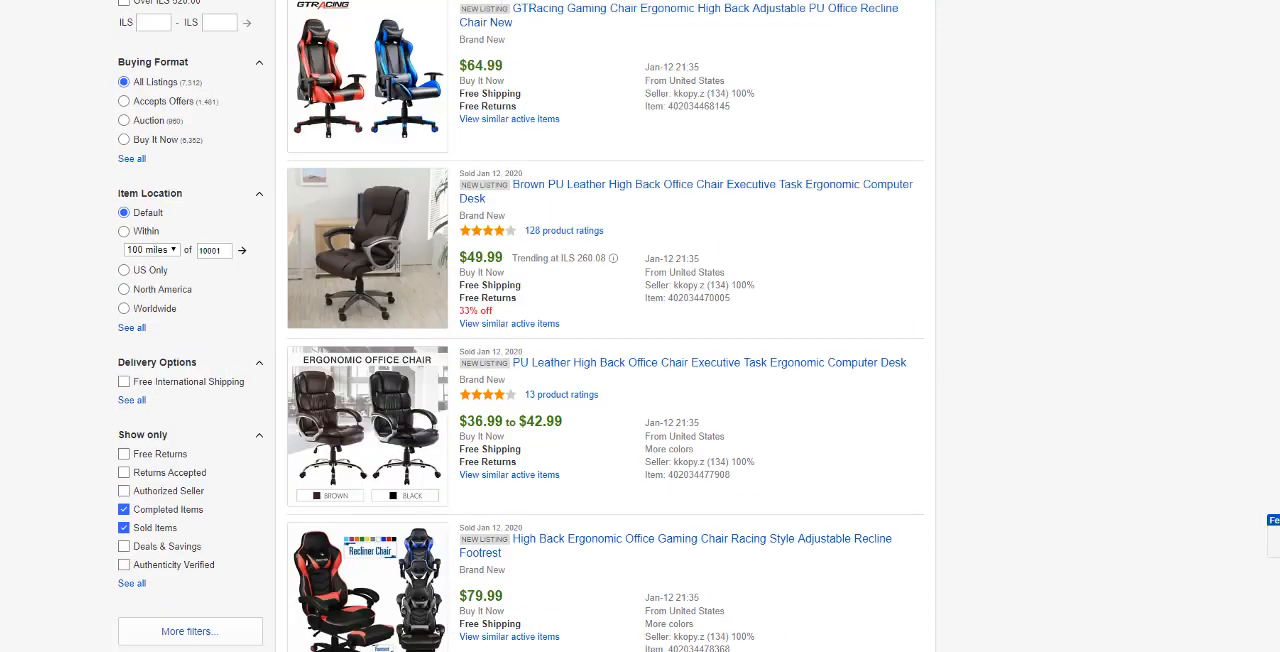
{"action": "scroll", "coordinate": [866, 217], "scroll_direction": "down", "scroll_amount": 2}
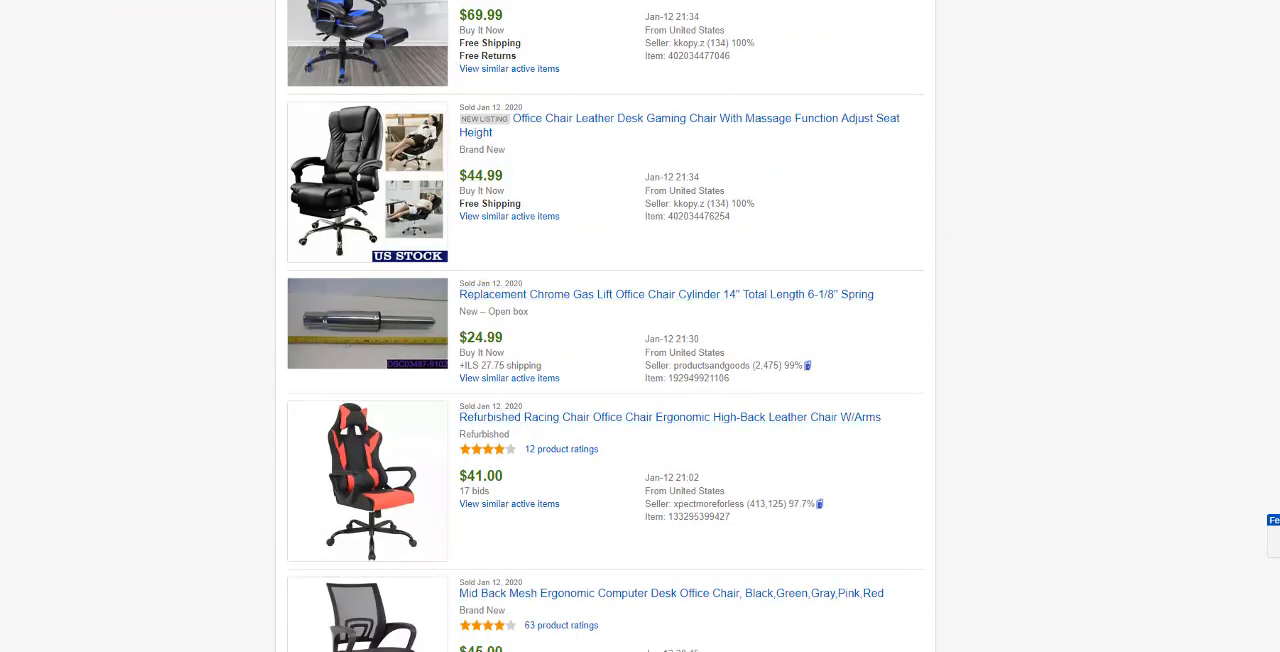
{"action": "scroll", "coordinate": [605, 326], "scroll_direction": "down", "scroll_amount": 6}
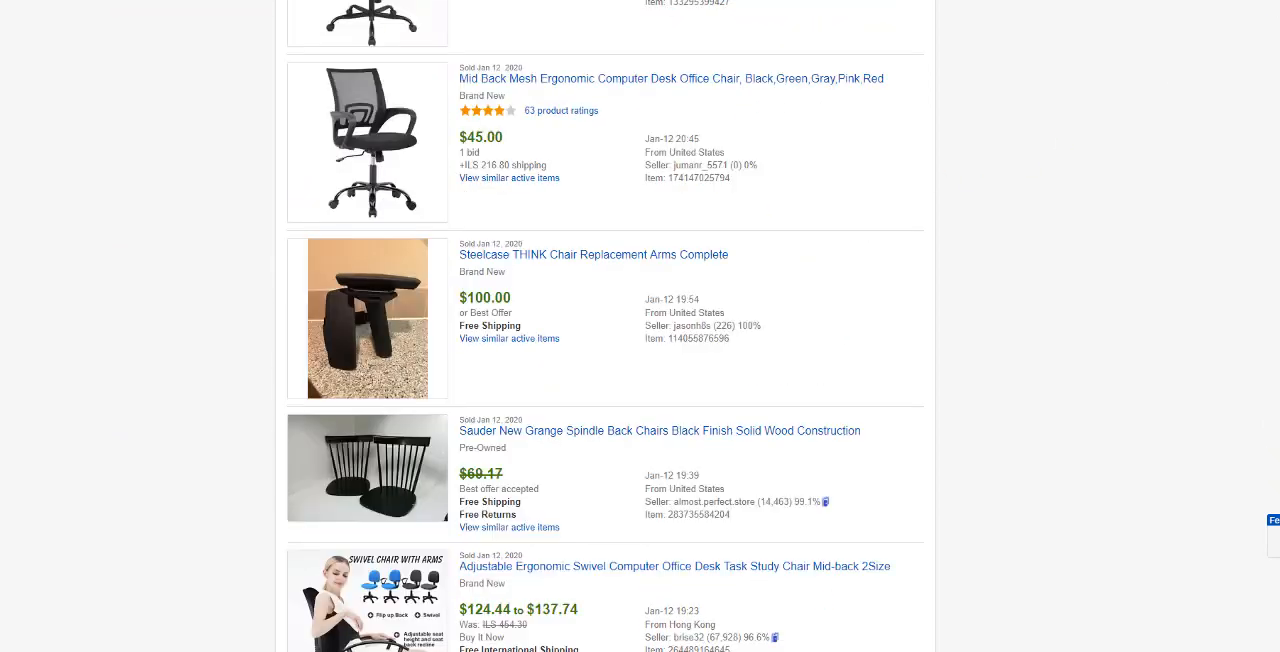
{"action": "scroll", "coordinate": [605, 326], "scroll_direction": "down", "scroll_amount": 3}
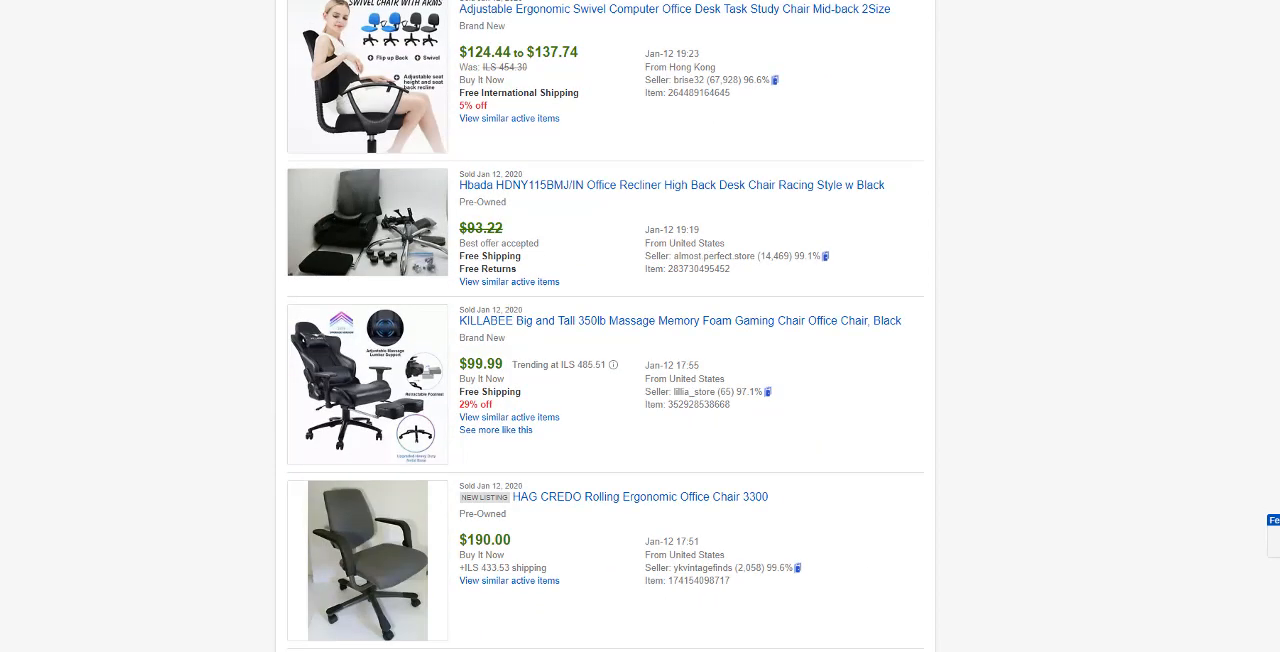
{"action": "scroll", "coordinate": [605, 326], "scroll_direction": "up", "scroll_amount": 5}
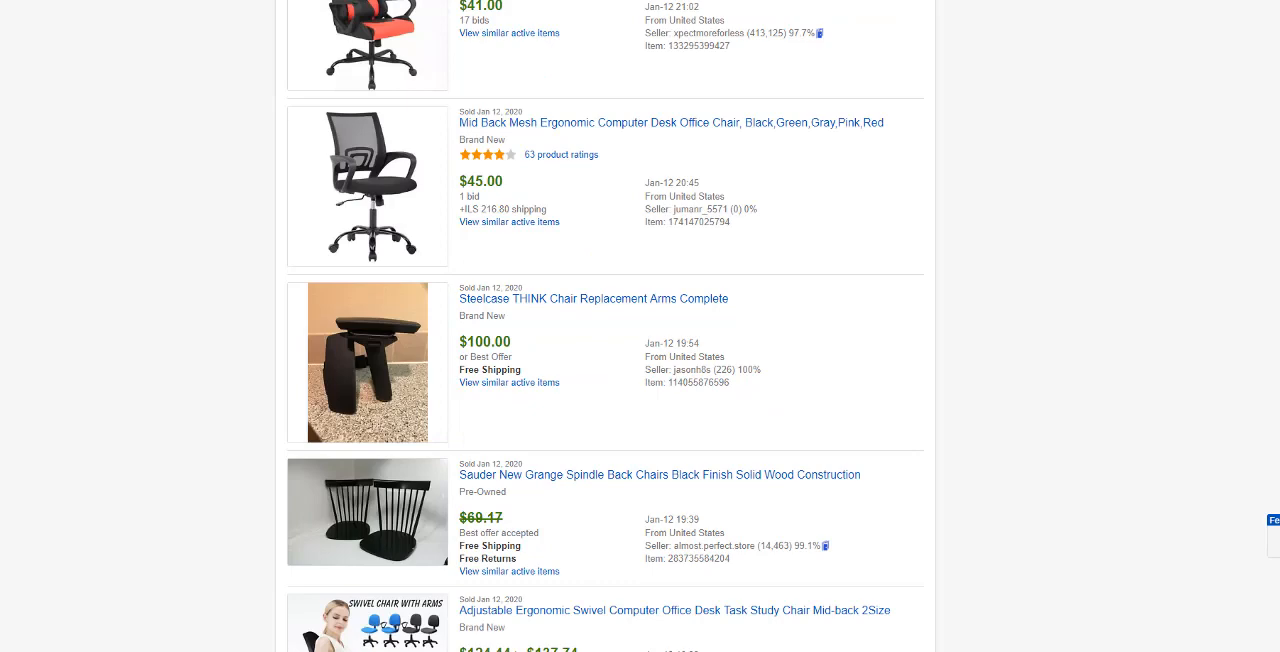
{"action": "scroll", "coordinate": [605, 326], "scroll_direction": "down", "scroll_amount": 5}
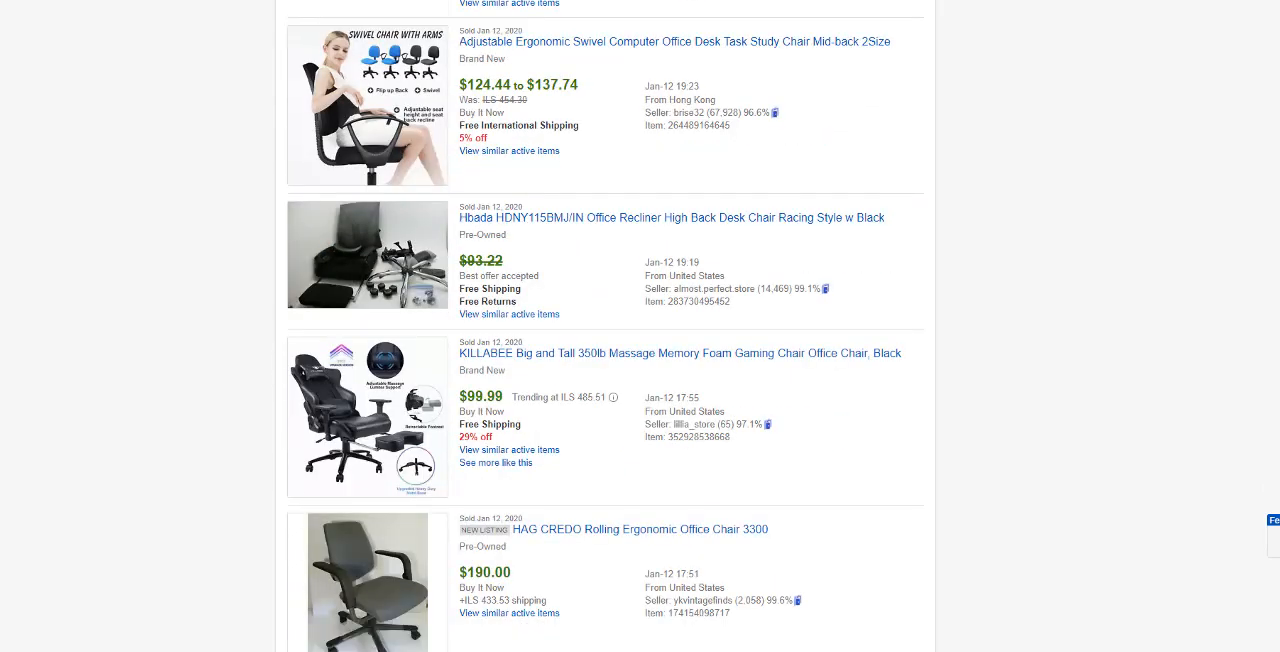
{"action": "scroll", "coordinate": [605, 326], "scroll_direction": "down", "scroll_amount": 1}
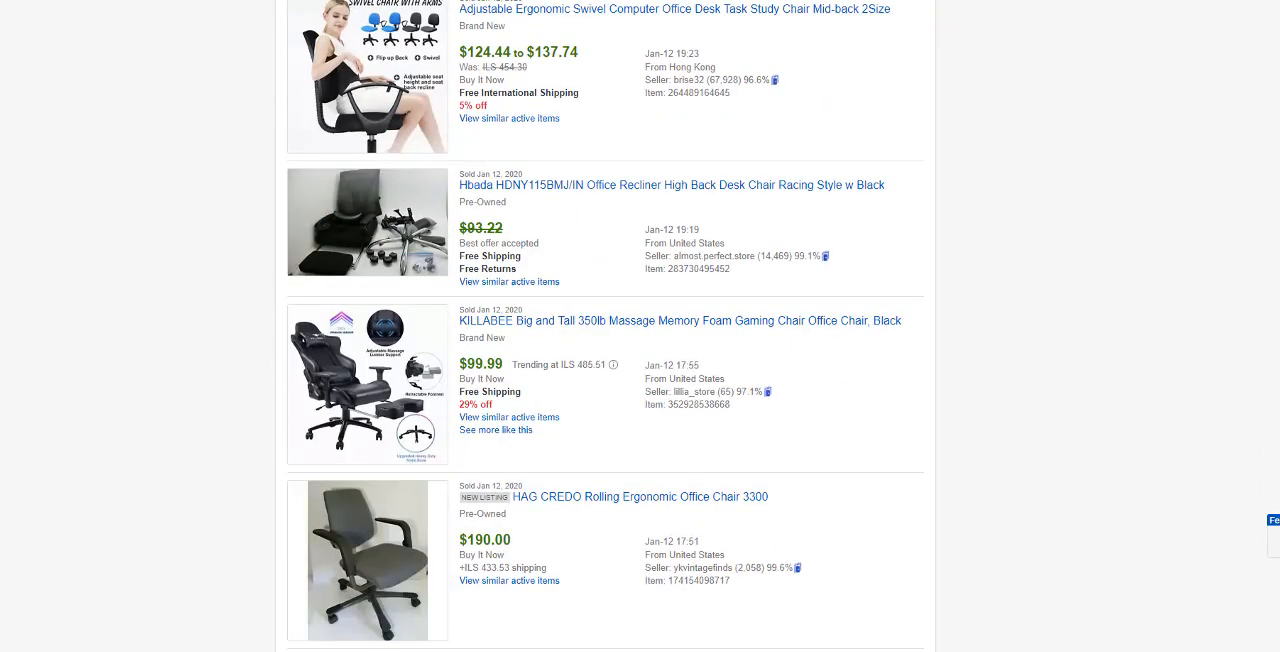
{"action": "scroll", "coordinate": [605, 326], "scroll_direction": "up", "scroll_amount": 3}
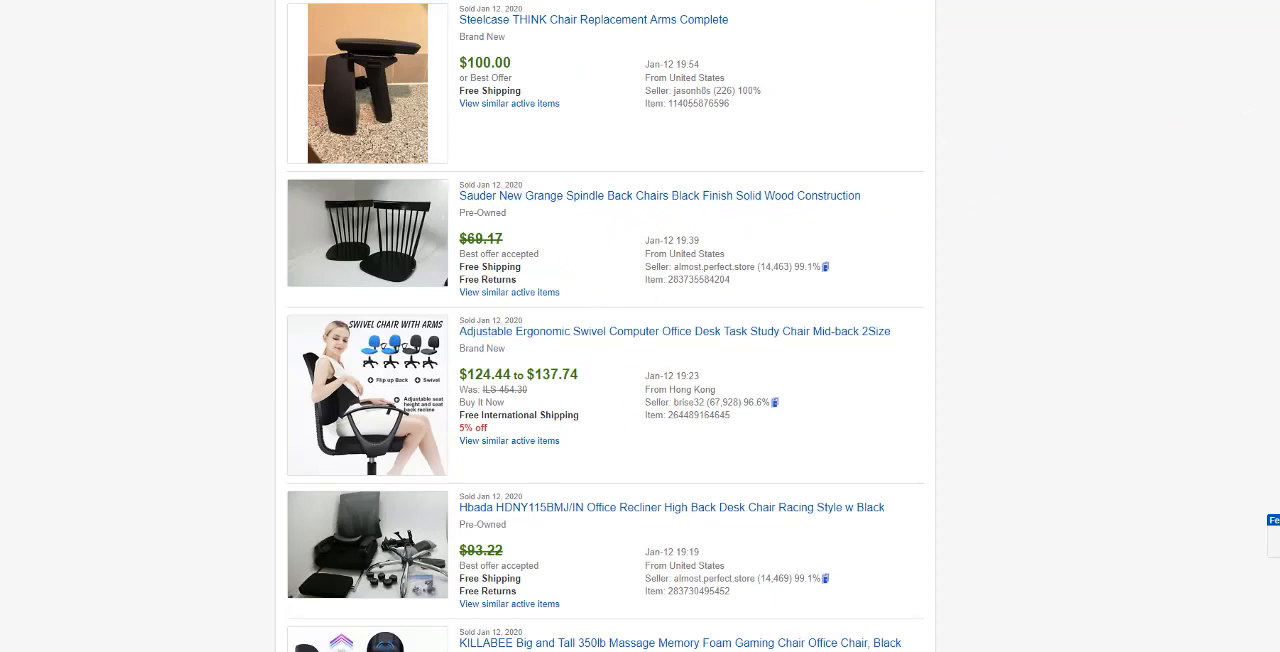
{"action": "scroll", "coordinate": [605, 326], "scroll_direction": "down", "scroll_amount": 7}
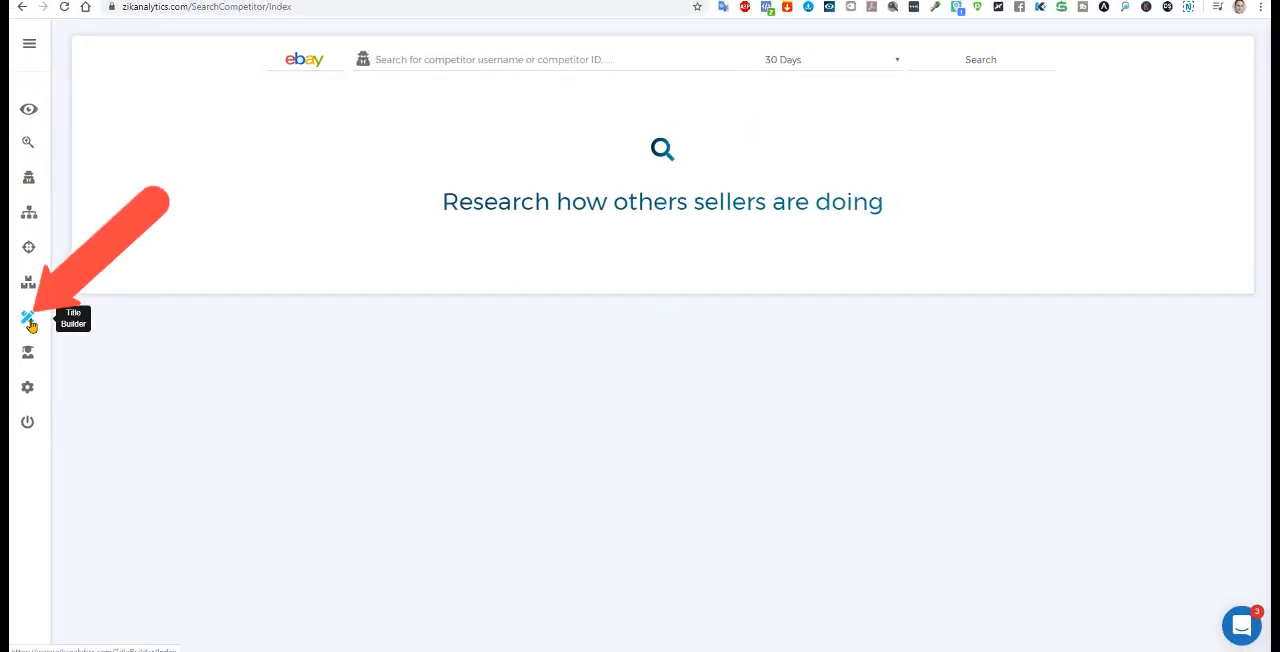
Step: Switch to ZIK Analytics, open its Title Builder and review the available location options
{"action": "left_click", "coordinate": [29, 319]}
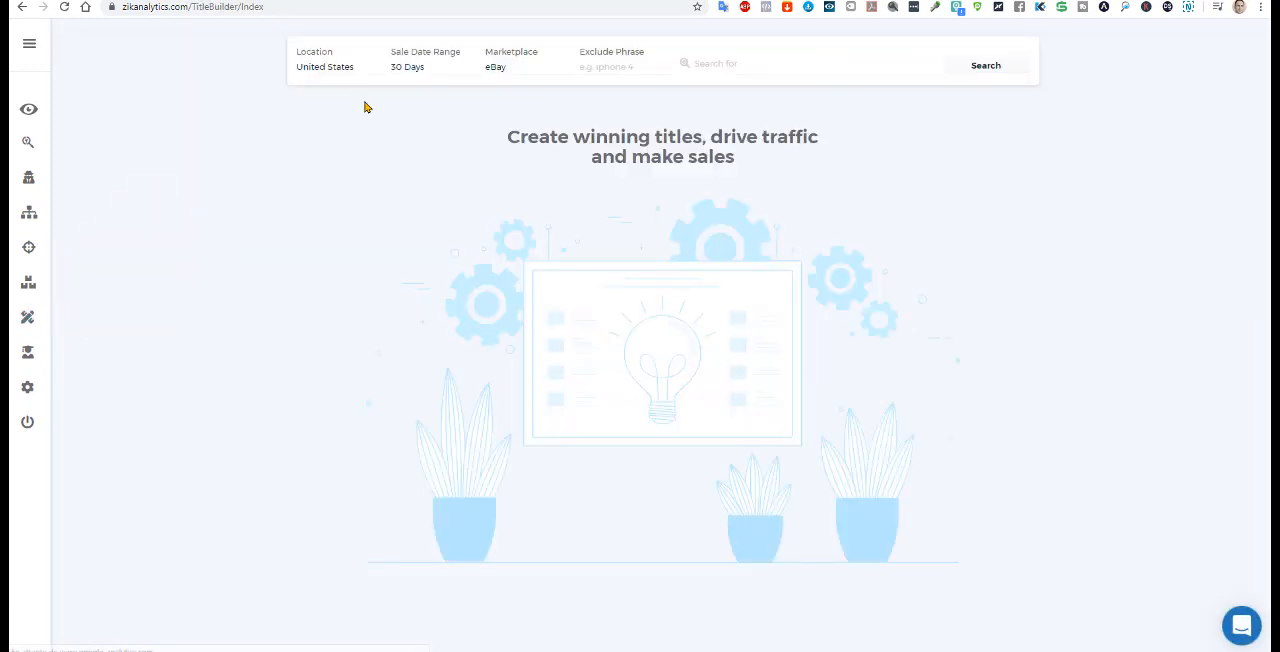
{"action": "left_click", "coordinate": [331, 66]}
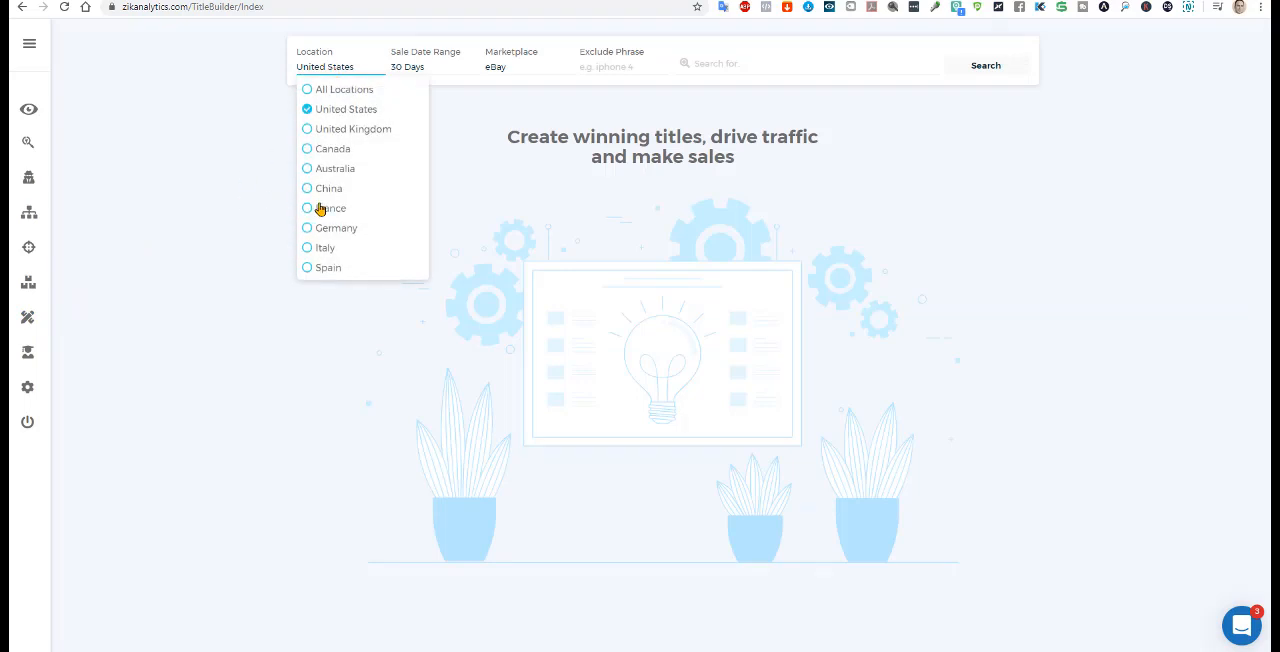
{"action": "left_click", "coordinate": [260, 96]}
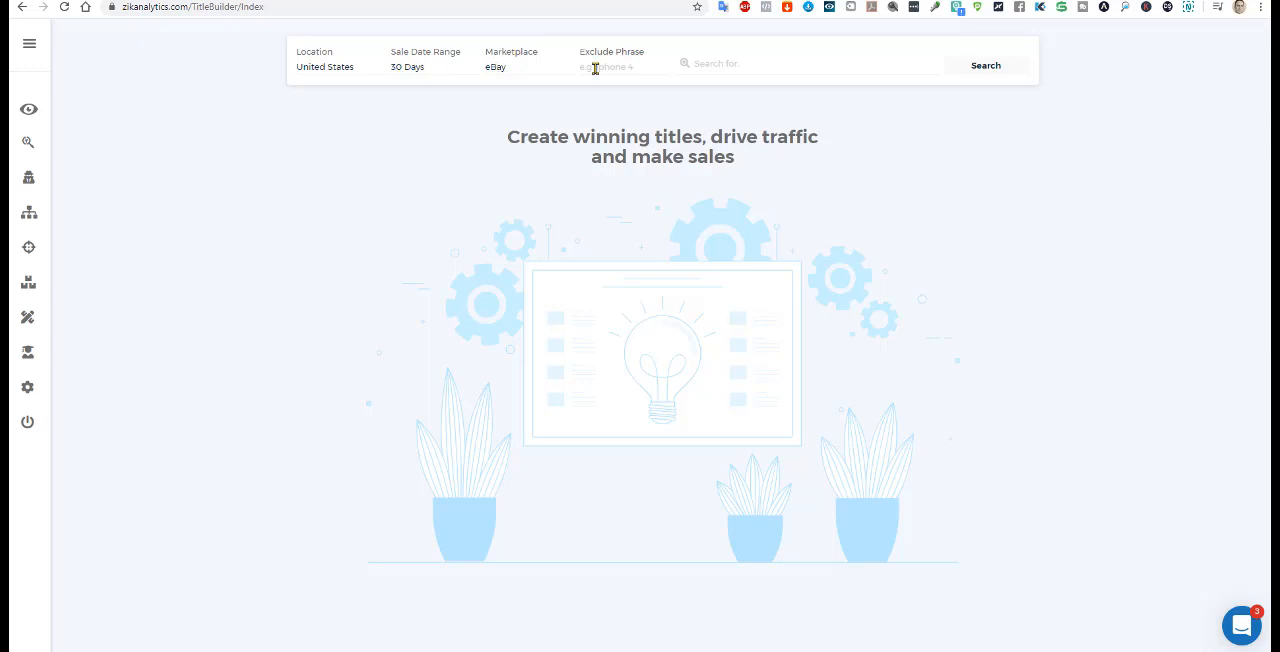
Step: Search the Title Builder for keyword ideas for "office chair"
{"action": "left_click", "coordinate": [723, 69]}
{"action": "right_click", "coordinate": [724, 70]}
{"action": "left_click", "coordinate": [755, 170]}
{"action": "double_click", "coordinate": [777, 63]}
{"action": "type", "text": "office chair"}
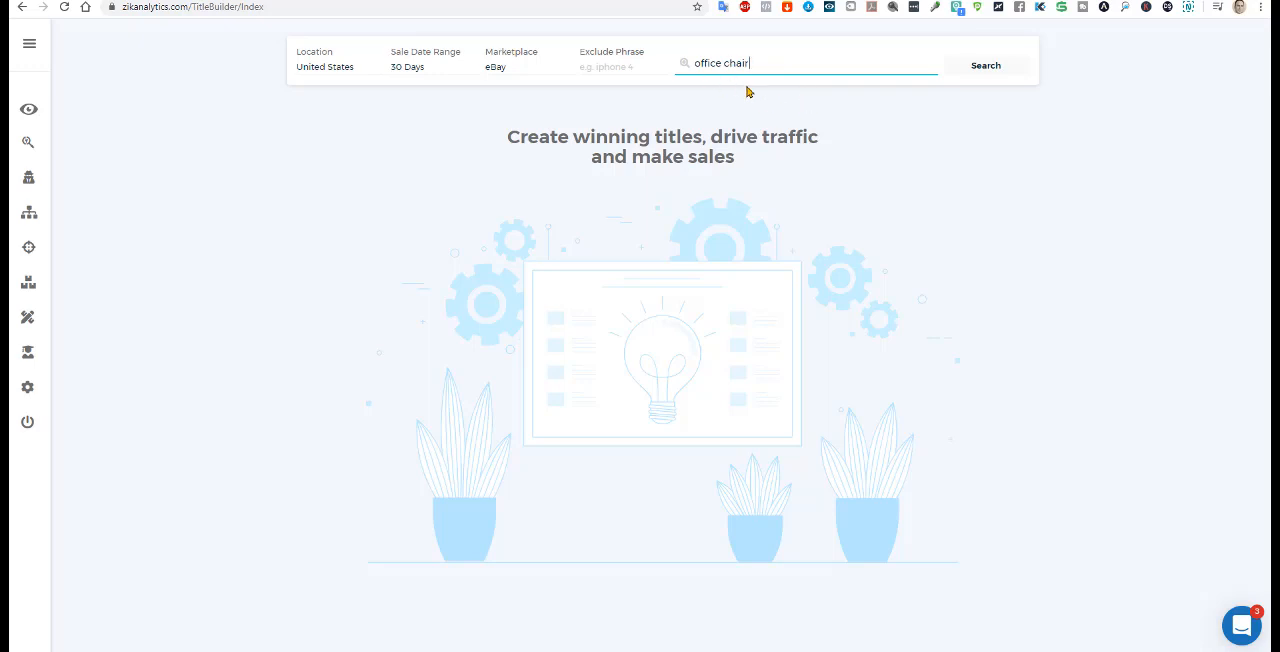
{"action": "left_click", "coordinate": [994, 65]}
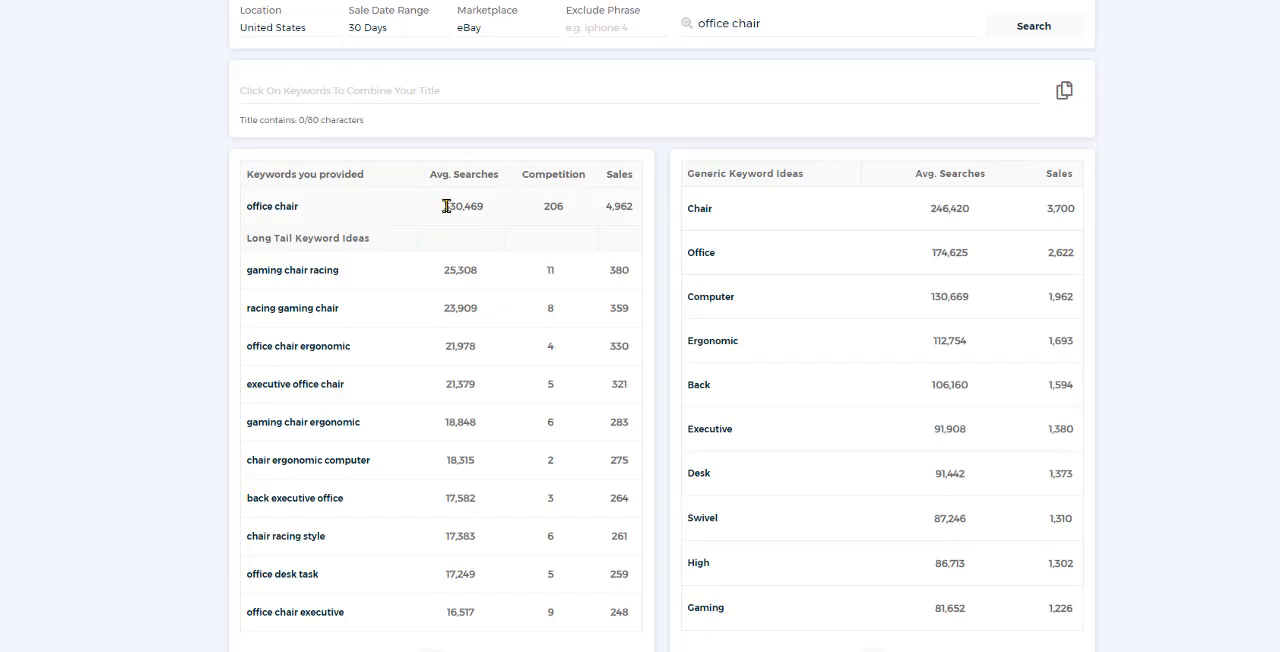
Step: Check the searches and competition for "office chair", and begin the title with the keywords "office chair ergonomic", "High" and "Desk"
{"action": "left_click_drag", "start_coordinate": [446, 207], "coordinate": [487, 216]}
{"action": "left_click_drag", "start_coordinate": [543, 206], "coordinate": [566, 210]}
{"action": "left_click", "coordinate": [303, 352]}
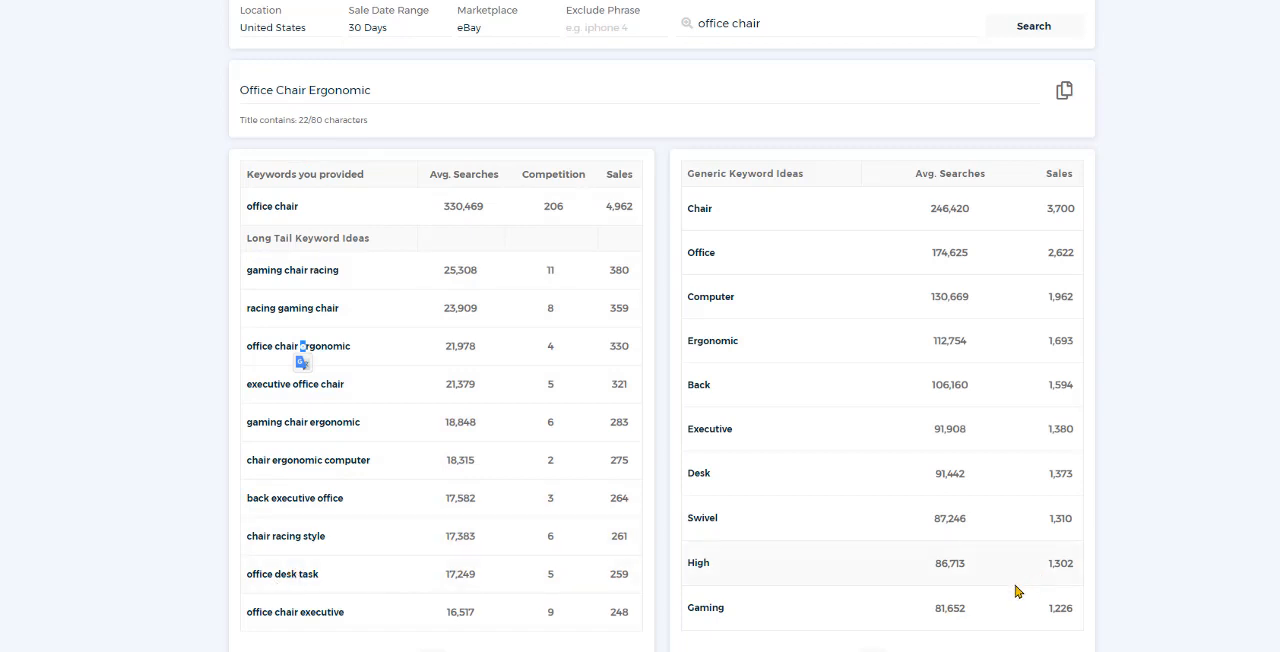
{"action": "left_click", "coordinate": [700, 477]}
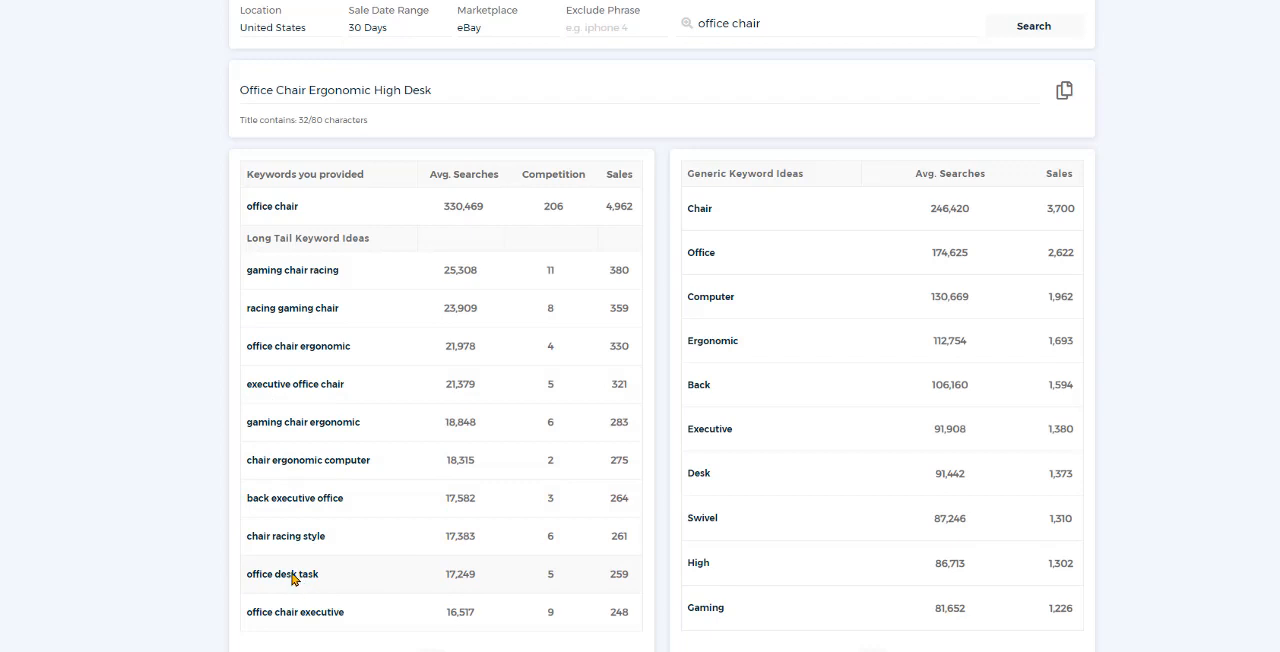
Step: Add the keyword "executive office chair" to the title and delete the repeated "Office Chair" from its end
{"action": "left_click", "coordinate": [308, 391]}
{"action": "left_click", "coordinate": [515, 90]}
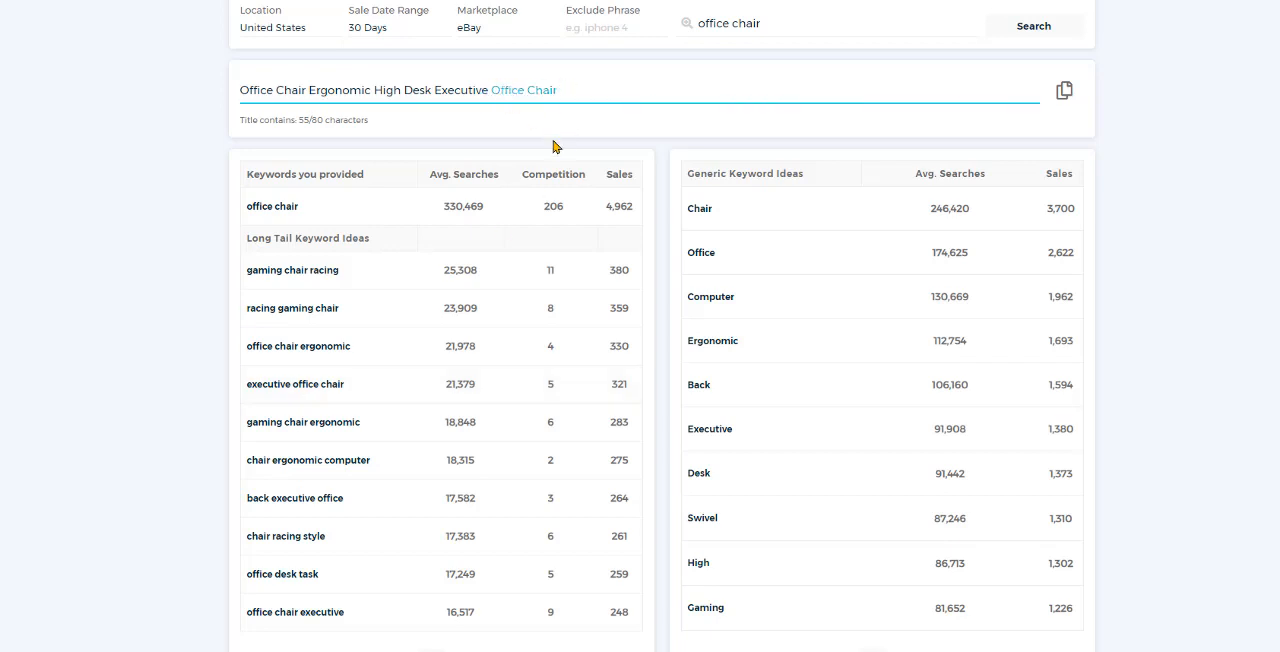
{"action": "key", "text": "BackSpace"}
Step: Add the generic keywords "Swivel" and "Computer" to the title, and insert "For" between them
{"action": "left_click", "coordinate": [706, 519]}
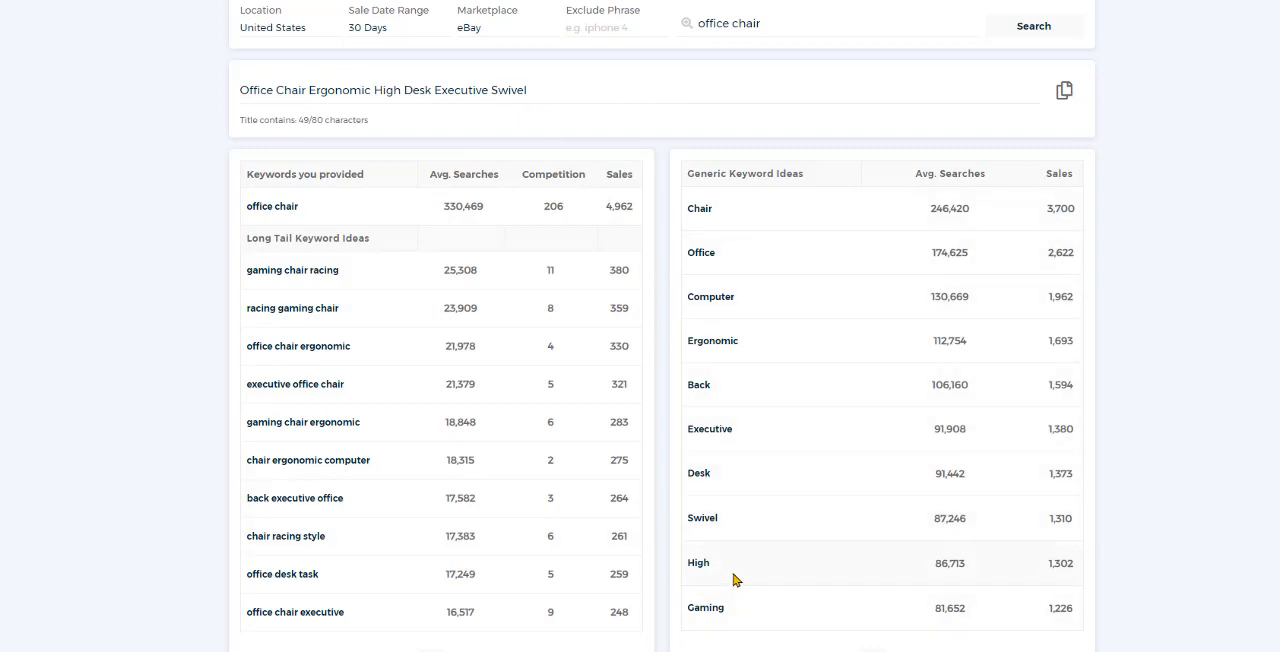
{"action": "left_click", "coordinate": [710, 297]}
{"action": "left_click", "coordinate": [527, 88]}
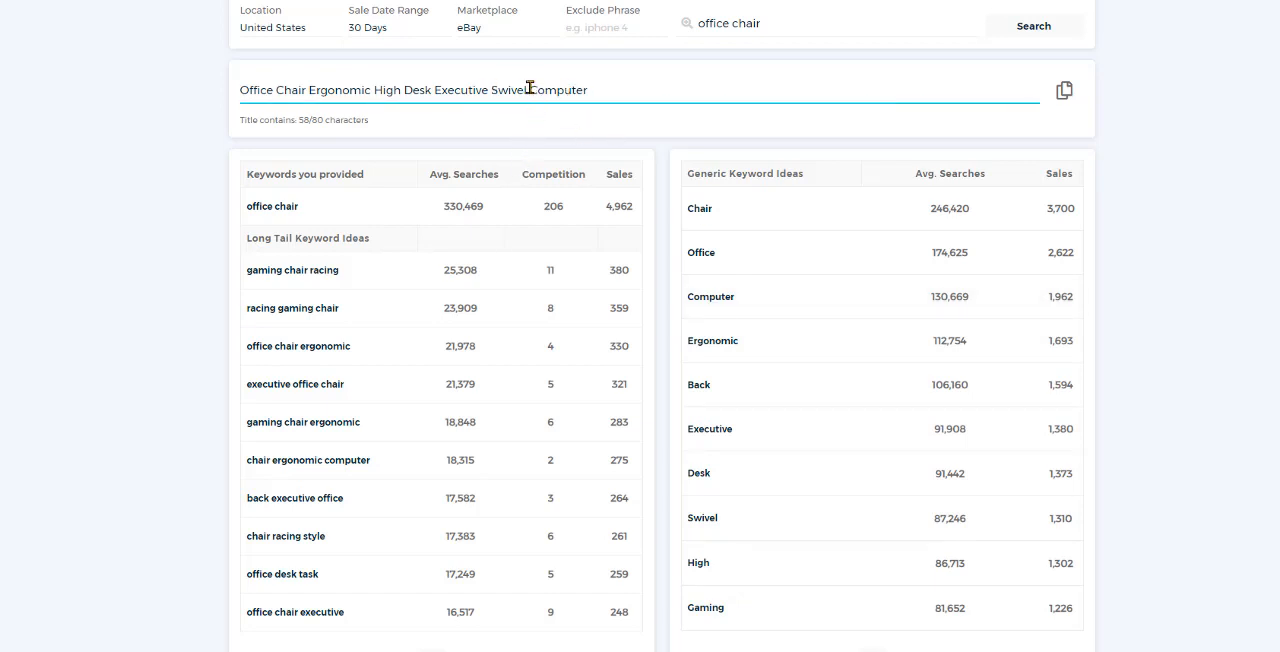
{"action": "type", "text": "For"}
Step: Copy only "racing style" from the keyword "chair racing style" and append it to the end of the title
{"action": "left_click", "coordinate": [296, 541]}
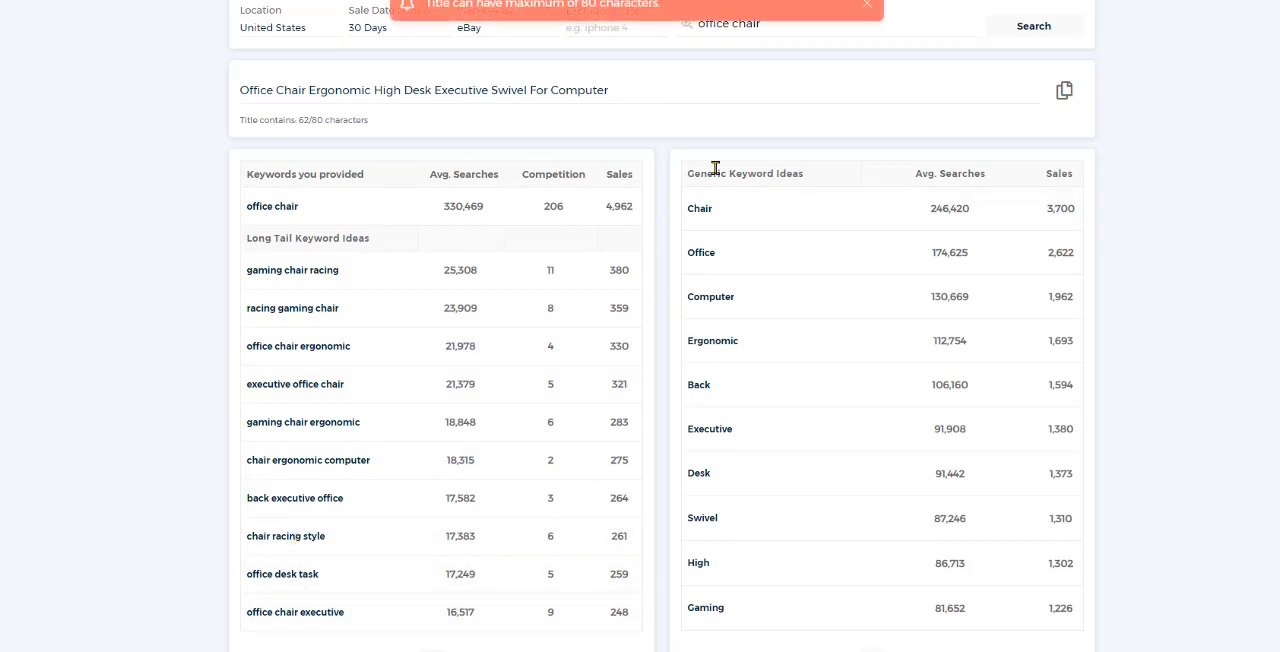
{"action": "left_click_drag", "start_coordinate": [337, 534], "coordinate": [274, 543]}
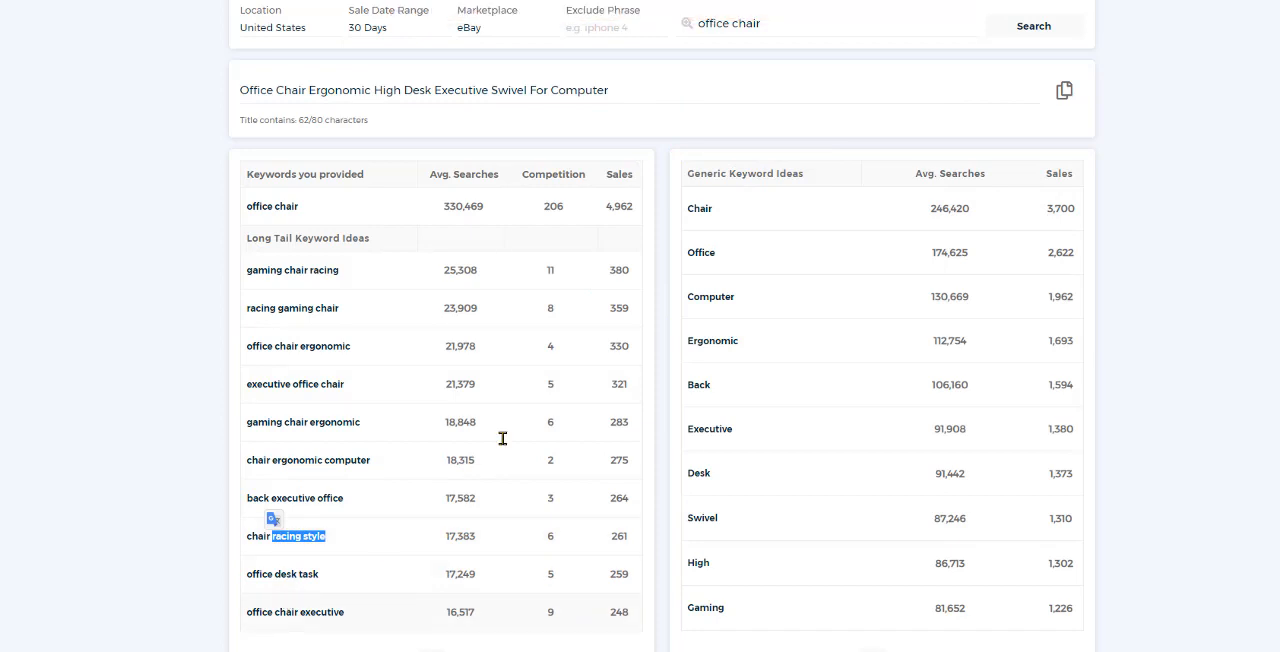
{"action": "left_click", "coordinate": [660, 97]}
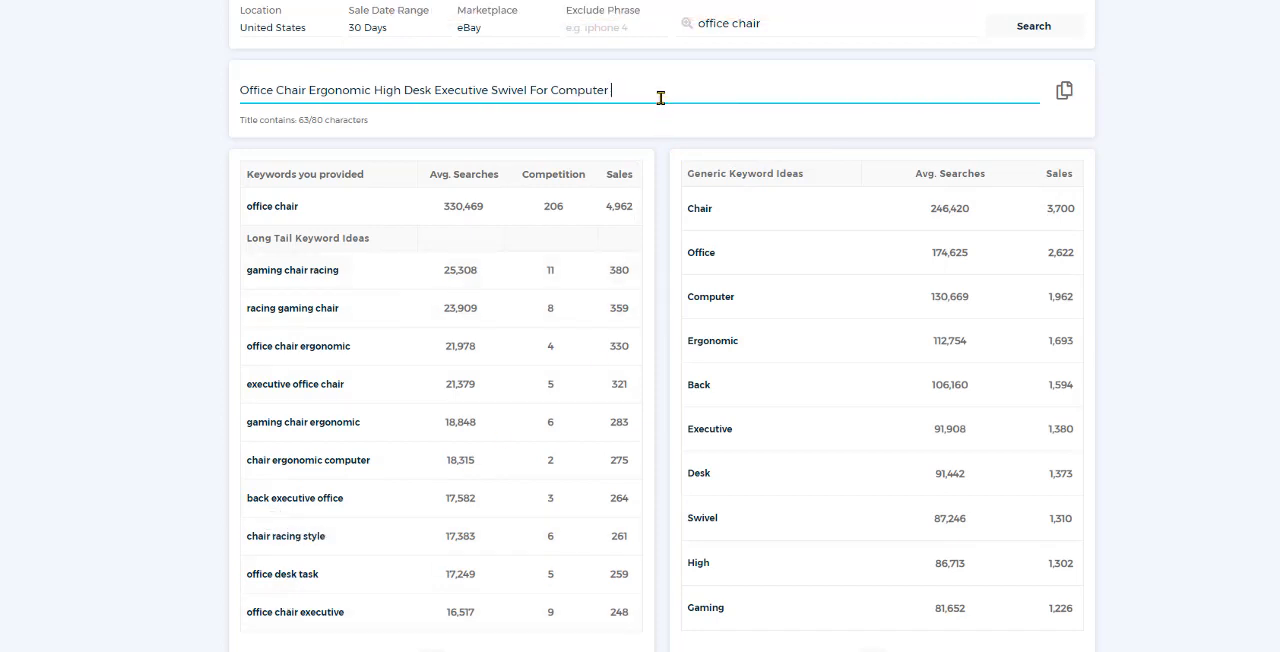
{"action": "key", "text": "ctrl+v"}
Step: Copy the complete office chair title to the clipboard
{"action": "left_click_drag", "start_coordinate": [666, 83], "coordinate": [236, 108]}
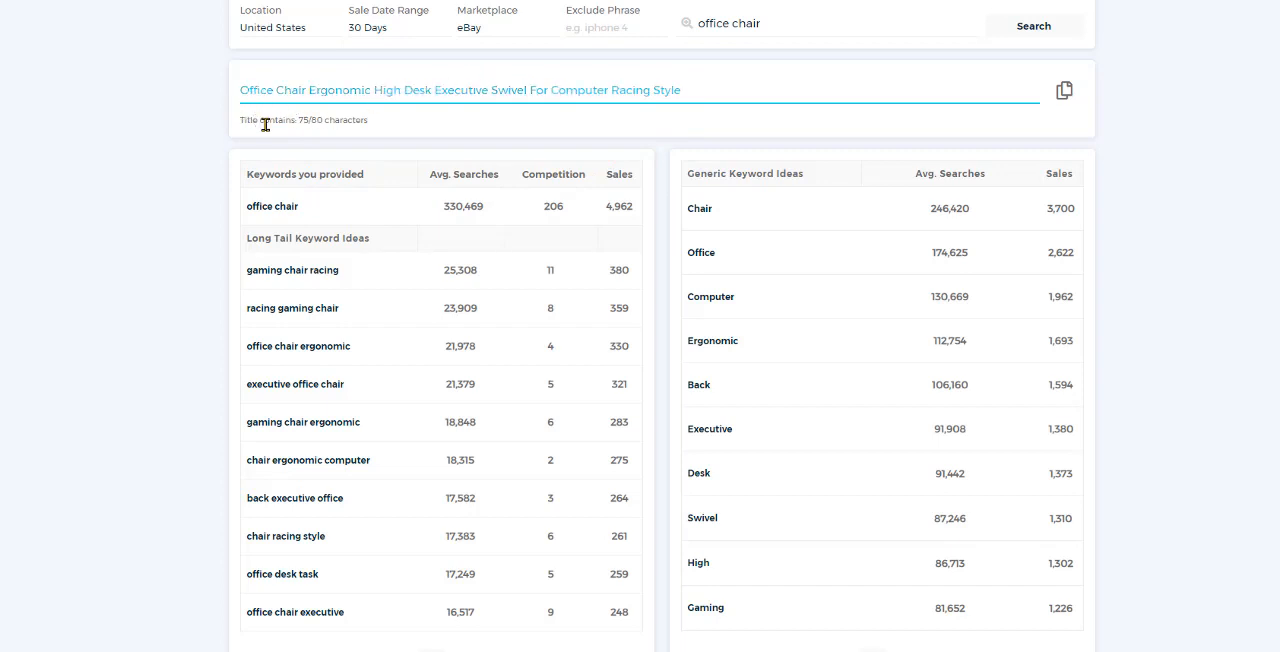
{"action": "right_click", "coordinate": [319, 92]}
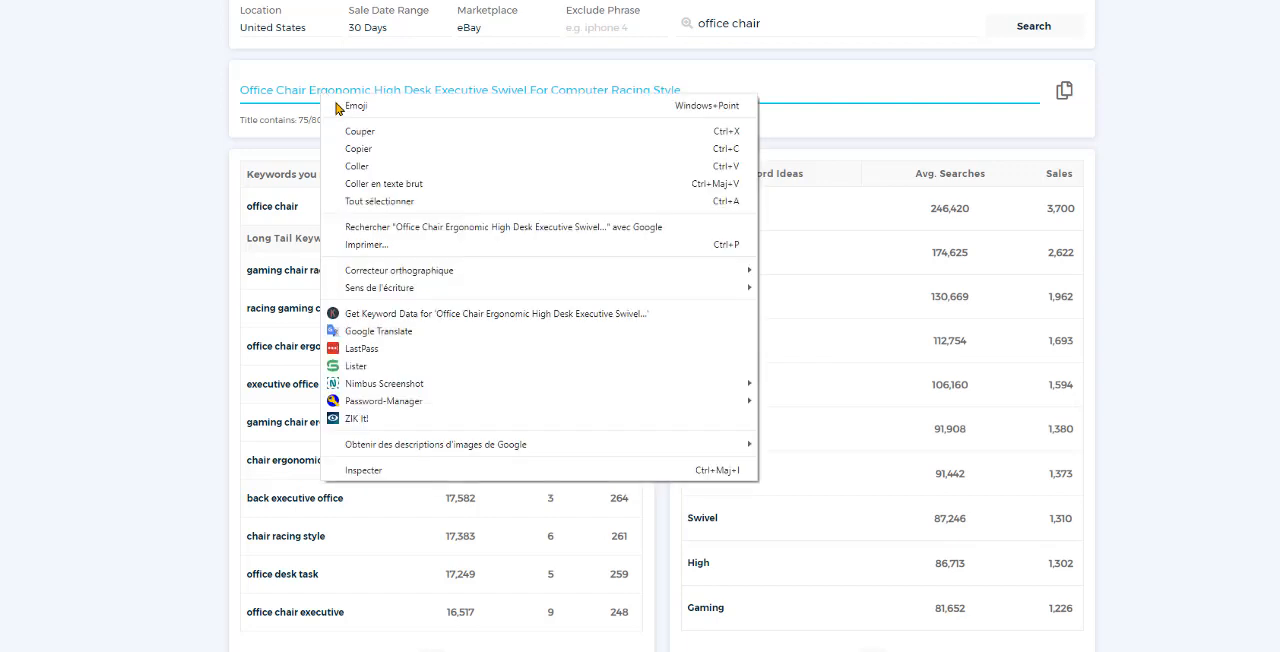
{"action": "left_click", "coordinate": [364, 158]}
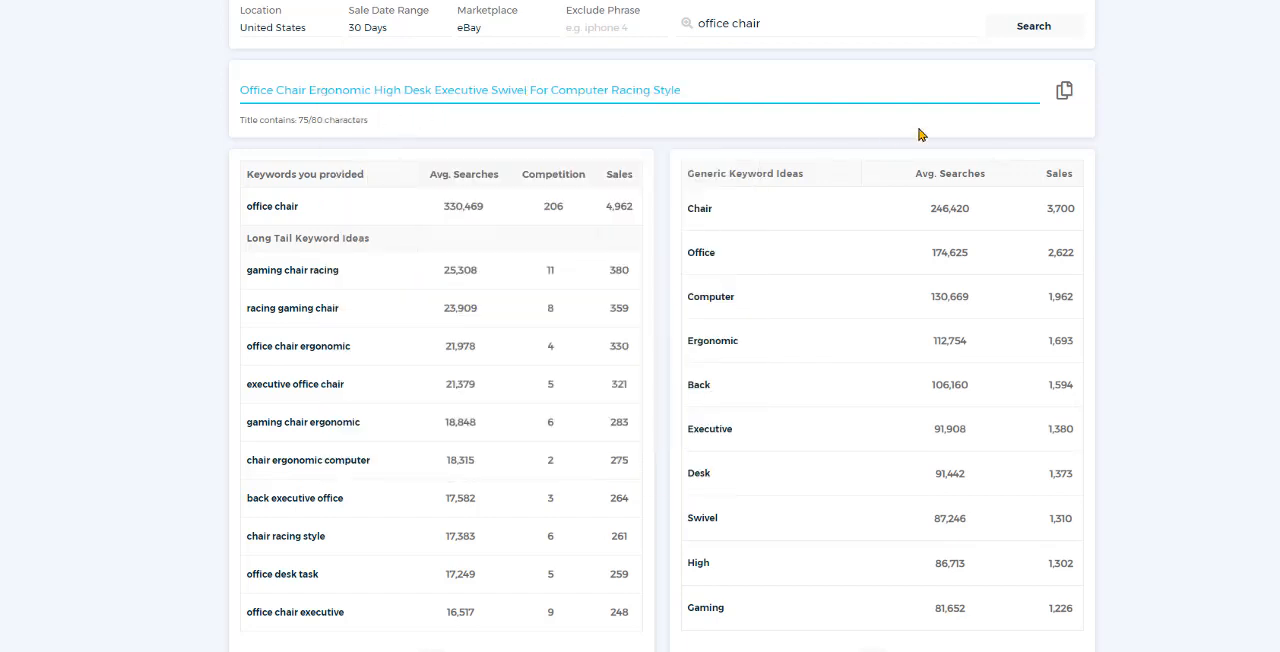
{"action": "left_click", "coordinate": [1064, 91]}
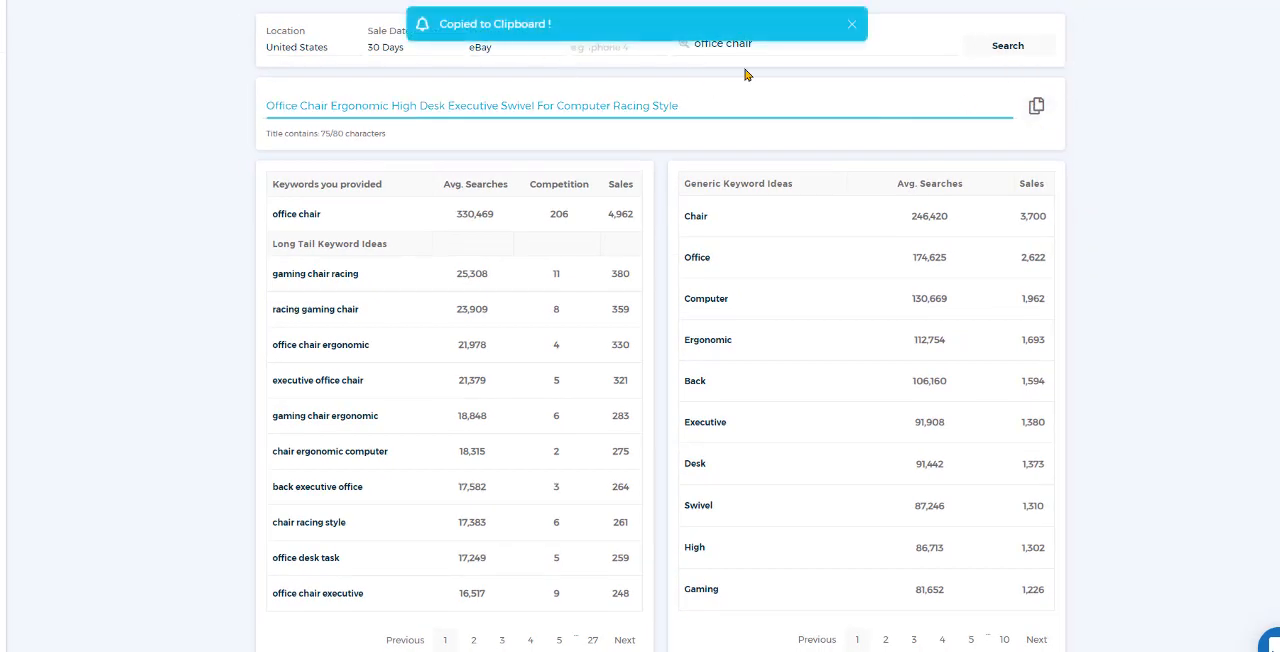
{"action": "left_click", "coordinate": [1036, 106]}
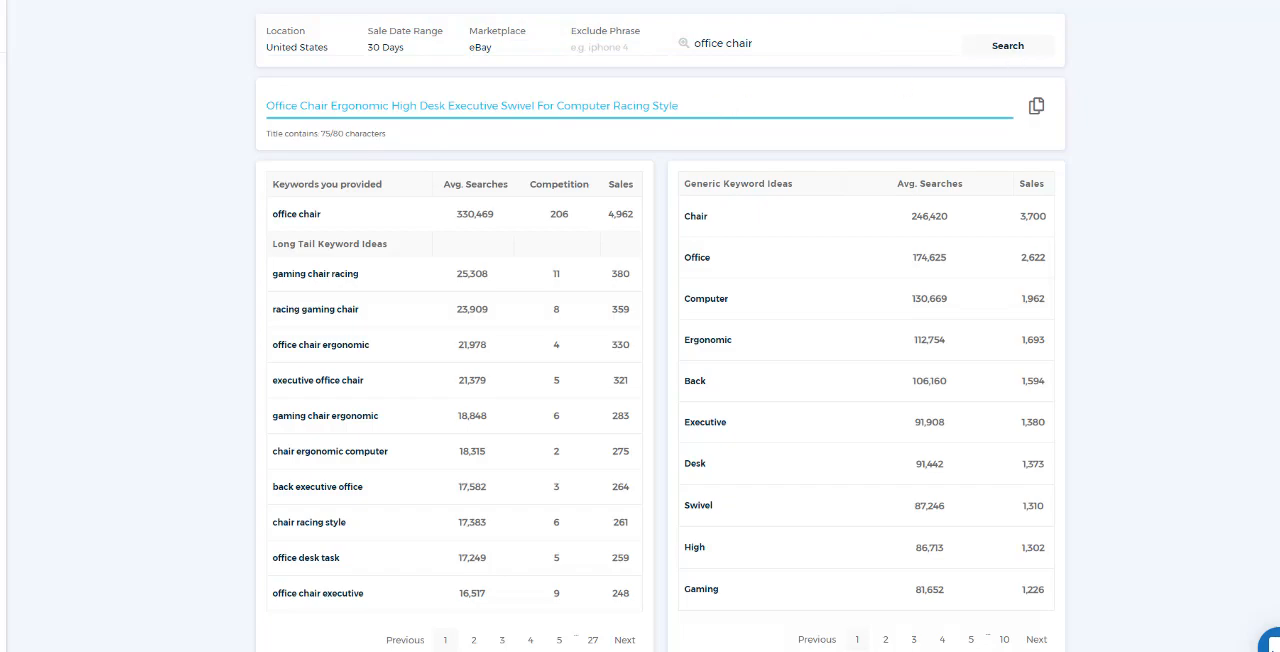
{"action": "key", "text": "ctrl+Tab"}
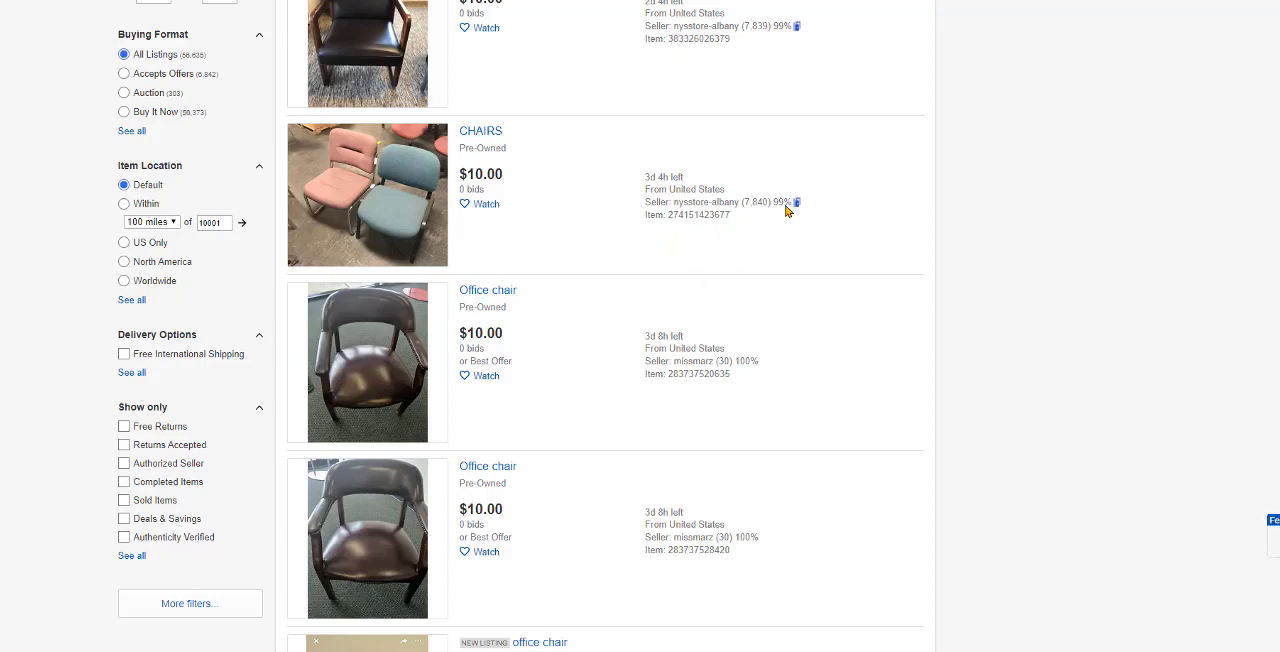
{"action": "left_click", "coordinate": [1140, 1]}
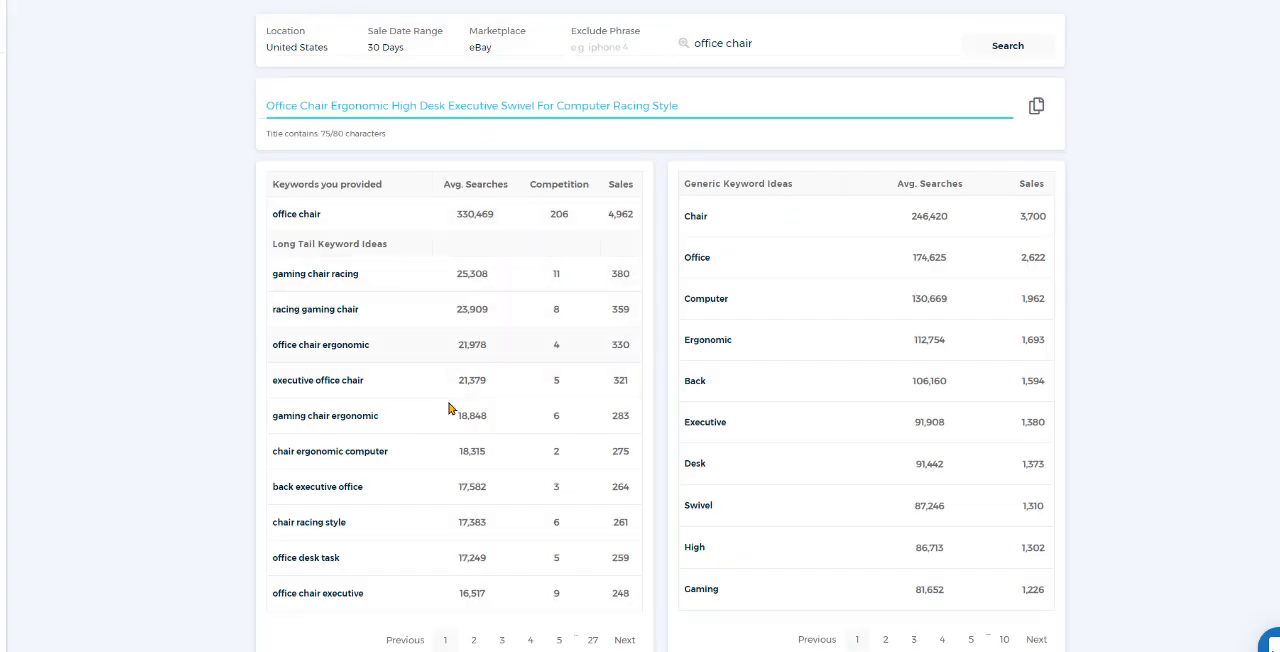
{"action": "key", "text": "ctrl+shift+Tab"}
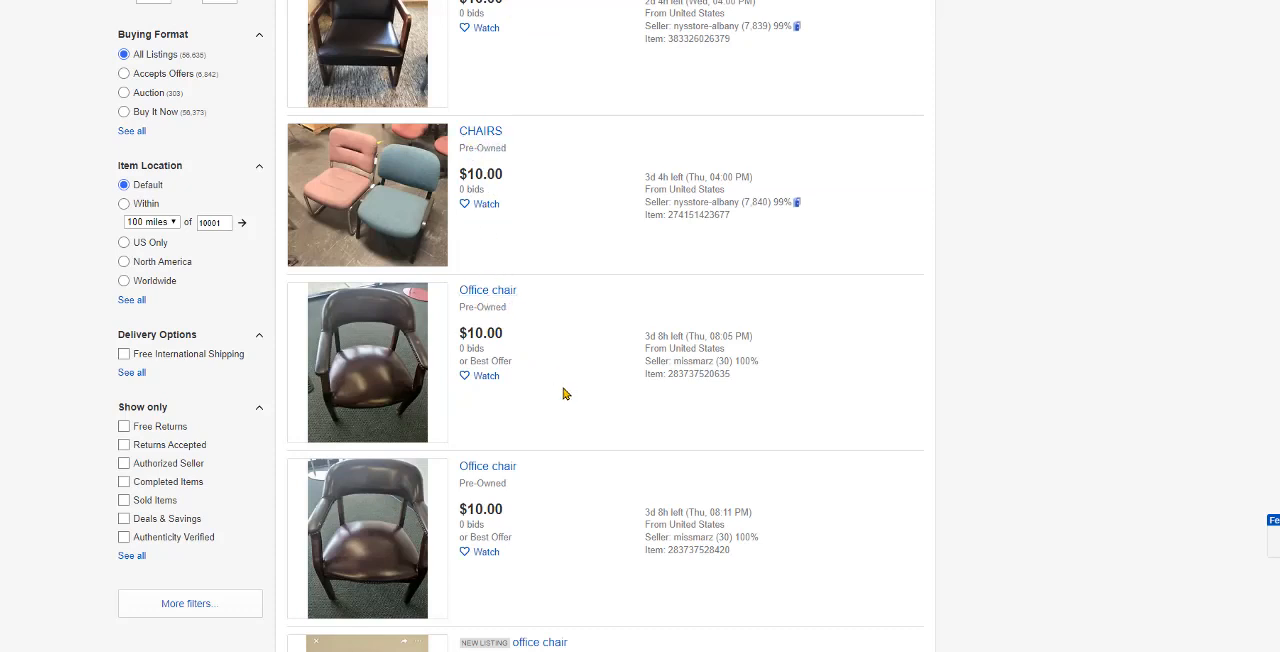
{"action": "scroll", "coordinate": [561, 399], "scroll_direction": "up", "scroll_amount": 10}
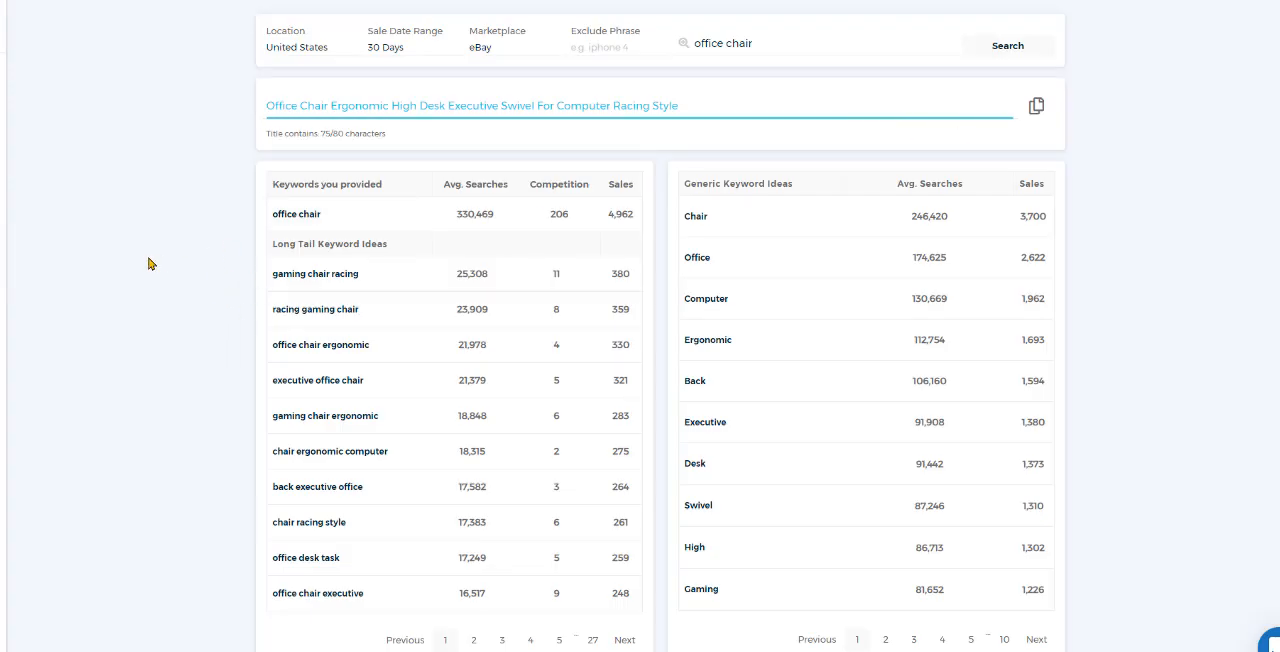
Step: Set the Title Builder's search location to France
{"action": "left_click", "coordinate": [314, 48]}
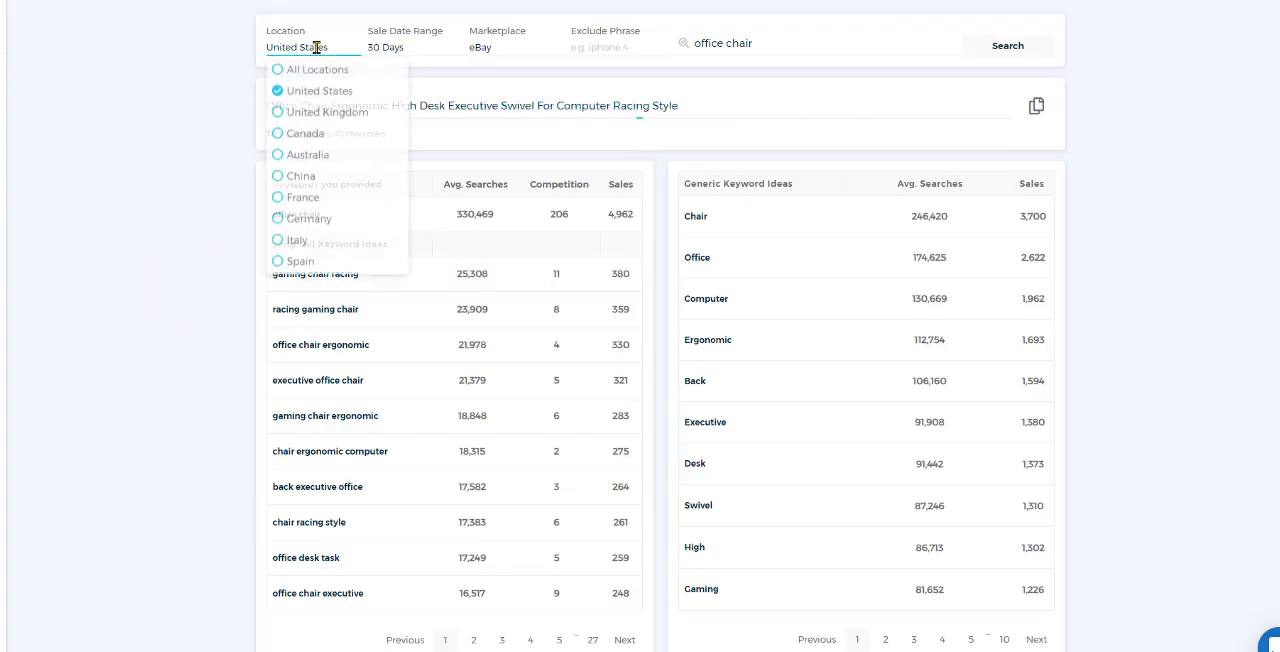
{"action": "left_click", "coordinate": [279, 200]}
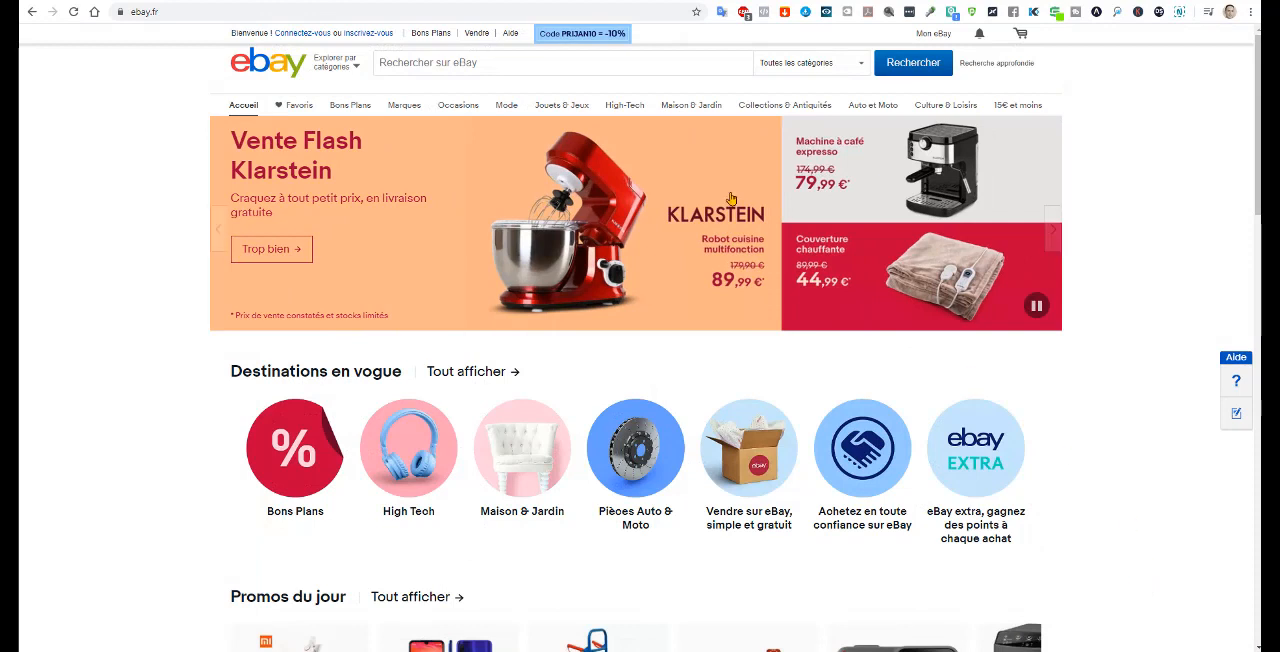
Step: Search the French eBay site, ebay.fr, for "Table cuisine"
{"action": "left_click", "coordinate": [474, 61]}
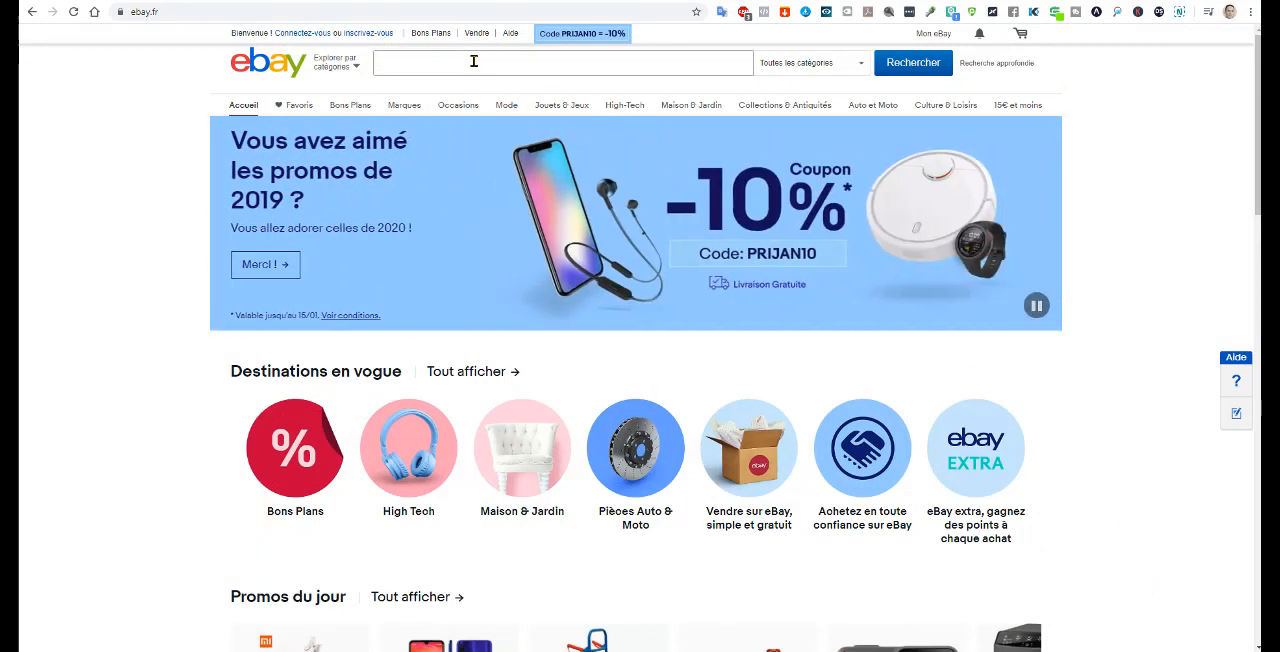
{"action": "type", "text": "Table cuisine"}
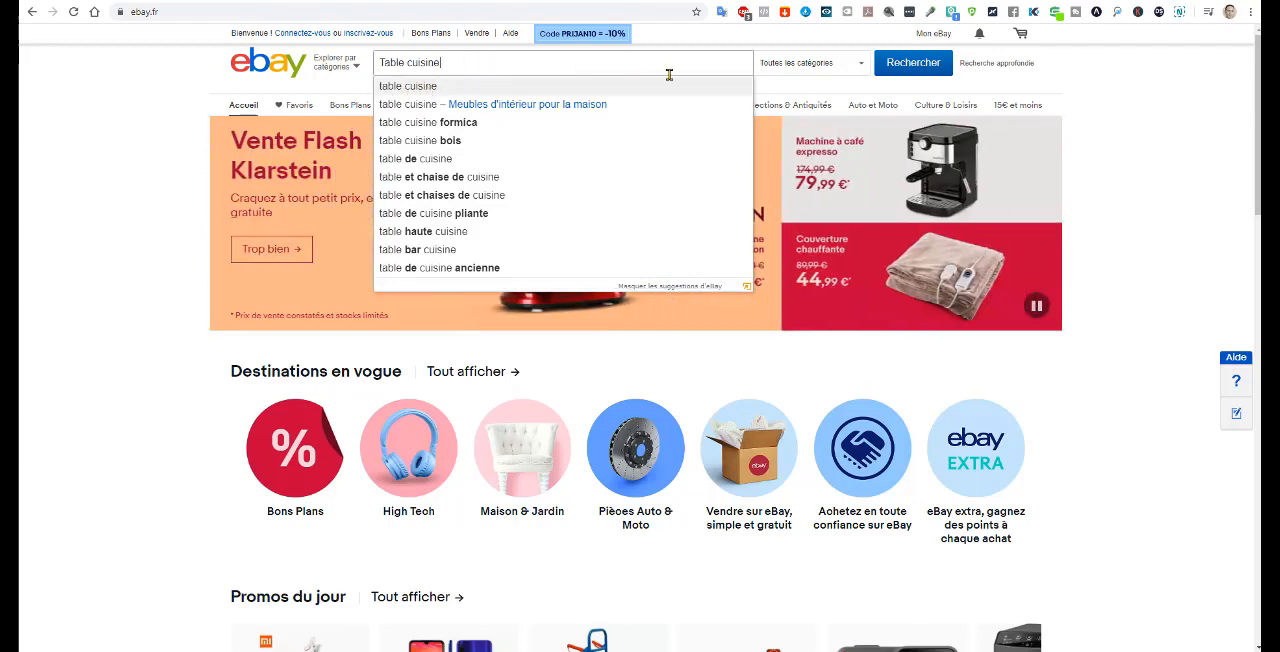
{"action": "left_click", "coordinate": [920, 63]}
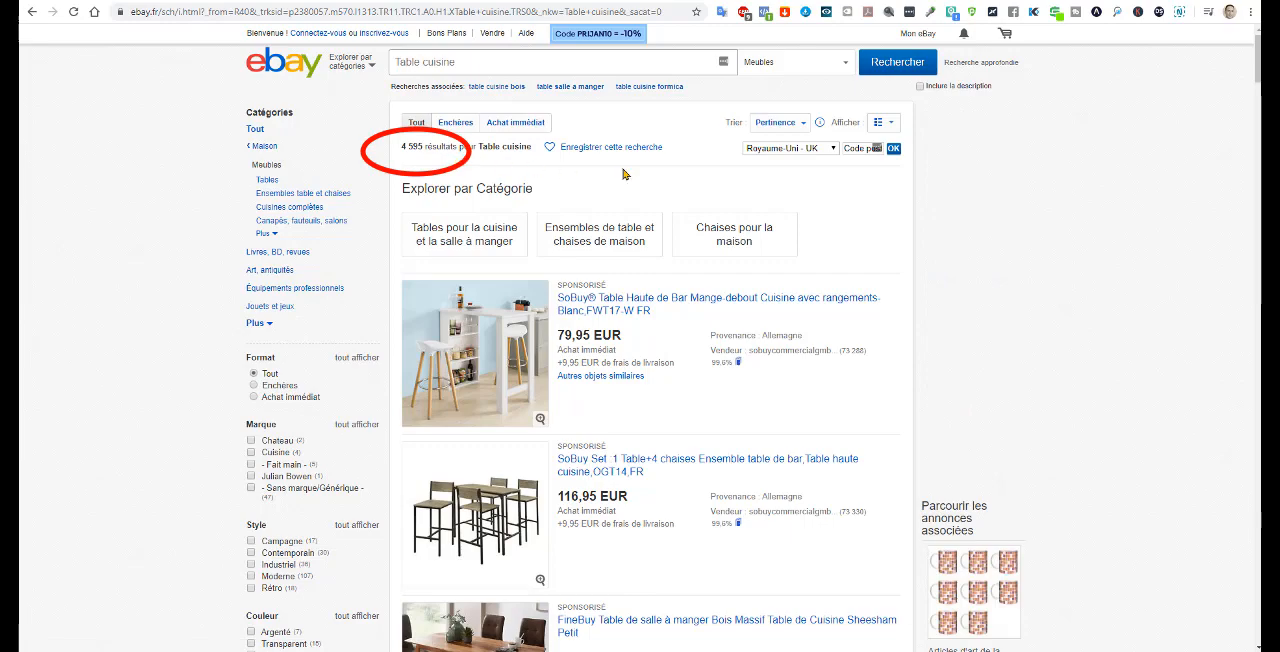
Step: Limit the "Table cuisine" results to "France uniquement" and check the number of results
{"action": "scroll", "coordinate": [623, 174], "scroll_direction": "down", "scroll_amount": 3}
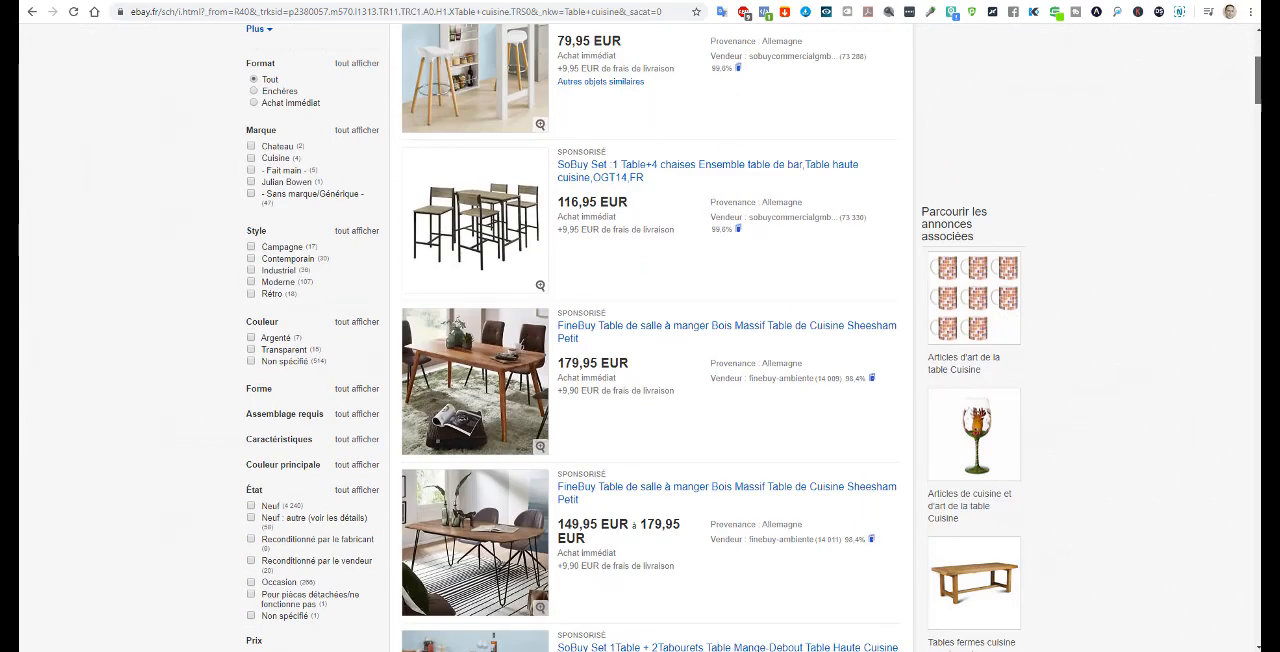
{"action": "scroll", "coordinate": [651, 338], "scroll_direction": "down", "scroll_amount": 3}
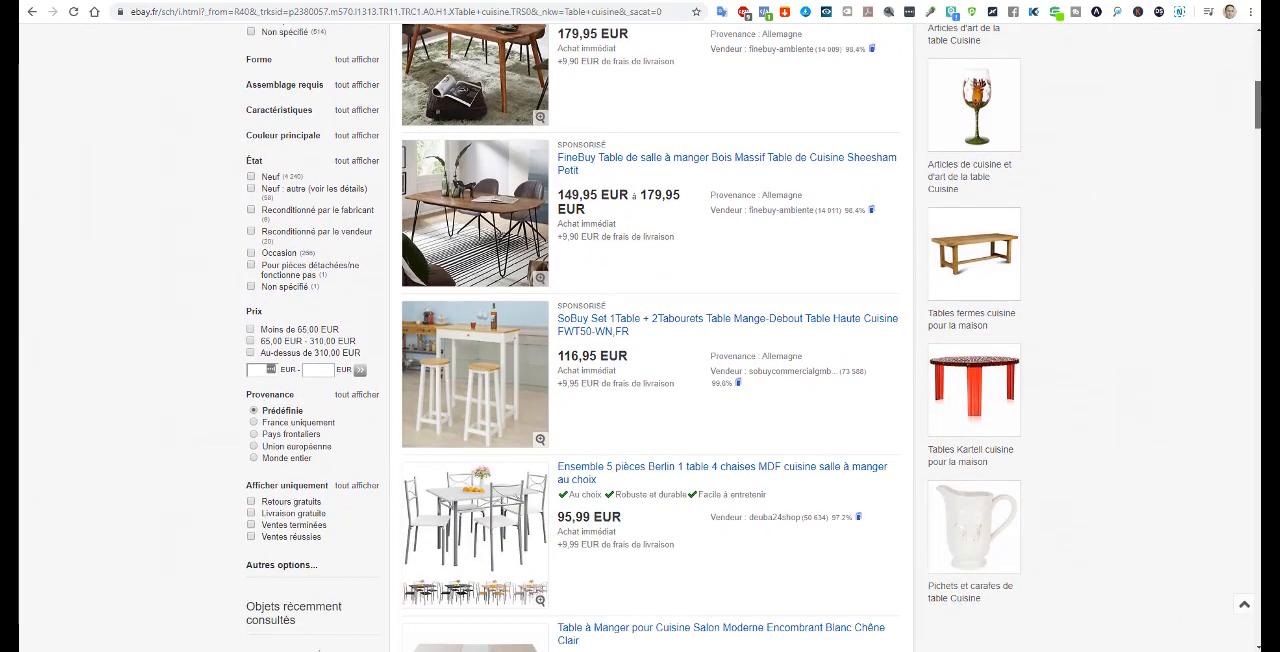
{"action": "left_click_drag", "start_coordinate": [1258, 106], "coordinate": [1258, 108]}
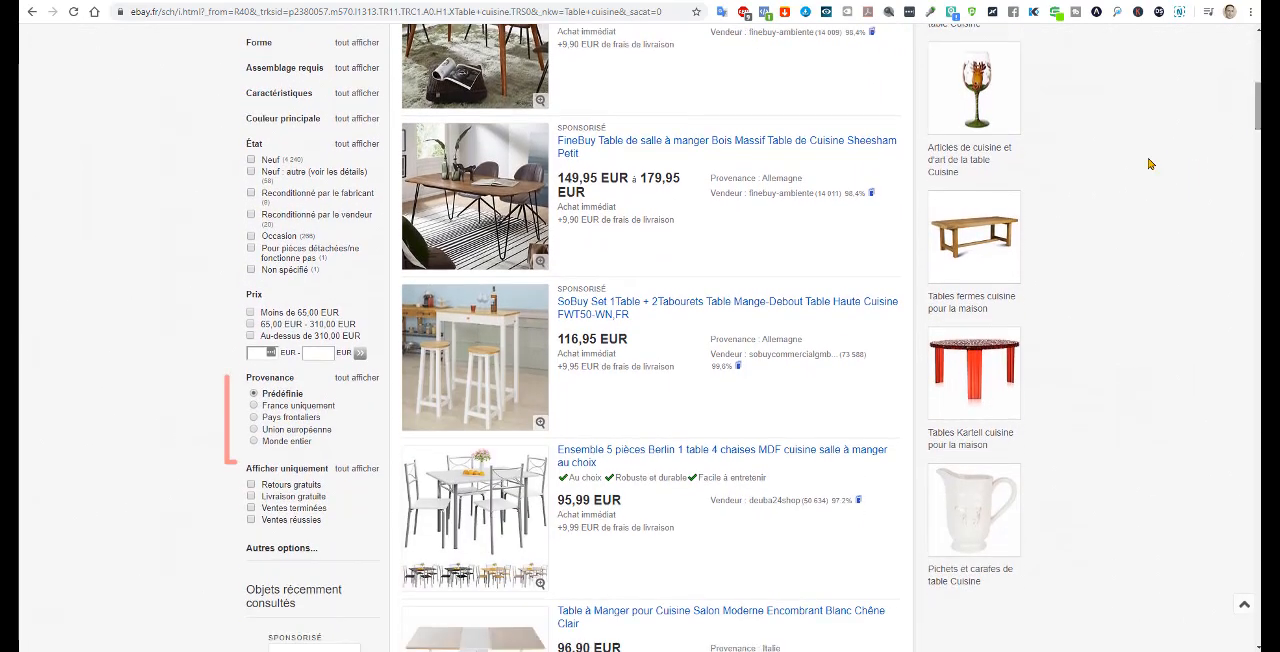
{"action": "left_click", "coordinate": [253, 406]}
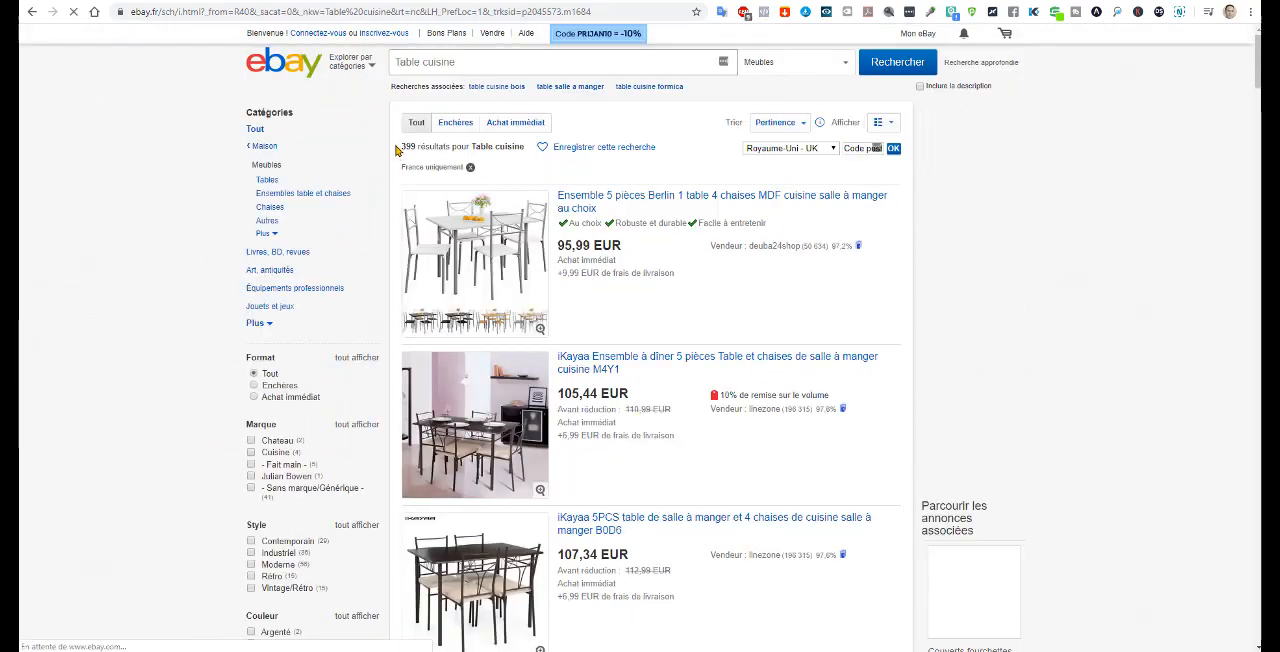
{"action": "double_click", "coordinate": [407, 147]}
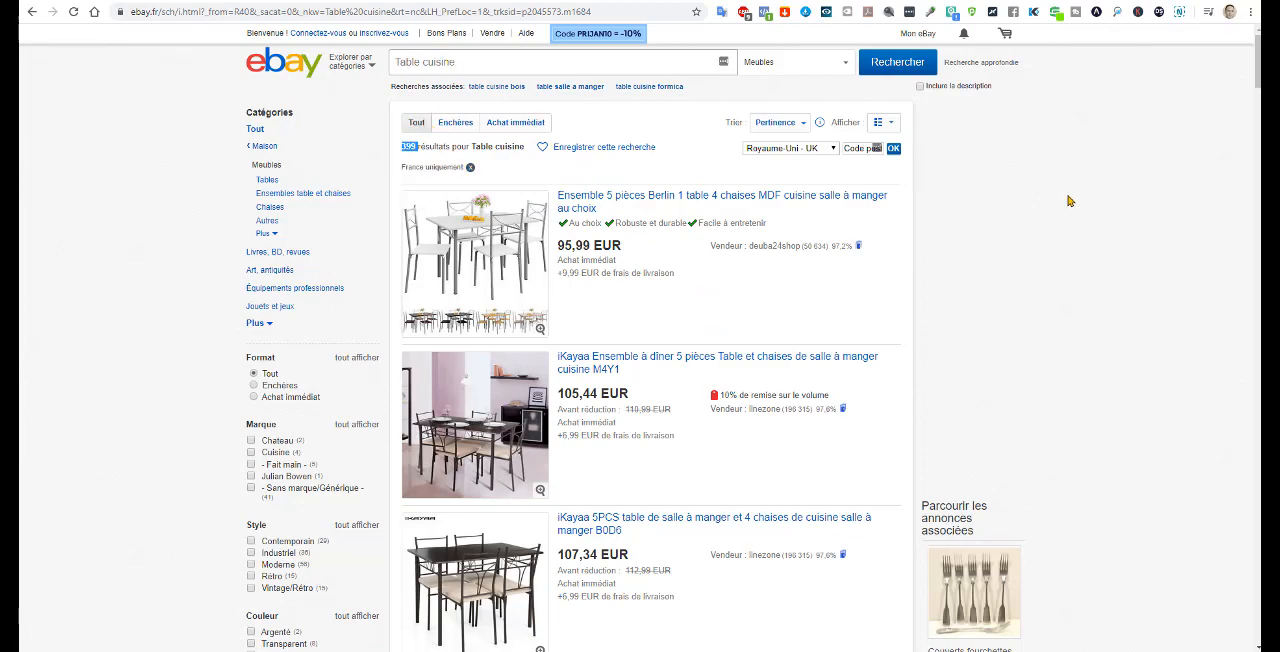
Step: Filter the France-only results to successful sales ("Ventes réussies") and look through the sold listings
{"action": "scroll", "coordinate": [1070, 200], "scroll_direction": "down", "scroll_amount": 5}
{"action": "scroll", "coordinate": [650, 300], "scroll_direction": "down", "scroll_amount": 3}
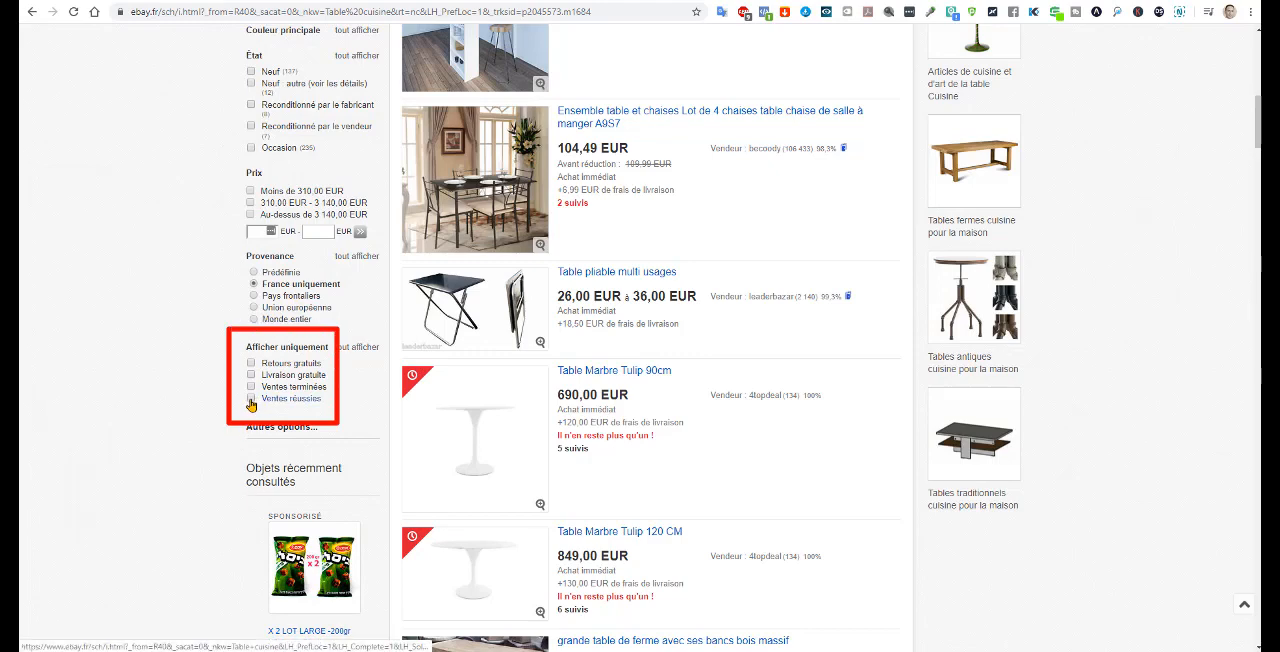
{"action": "left_click", "coordinate": [251, 399]}
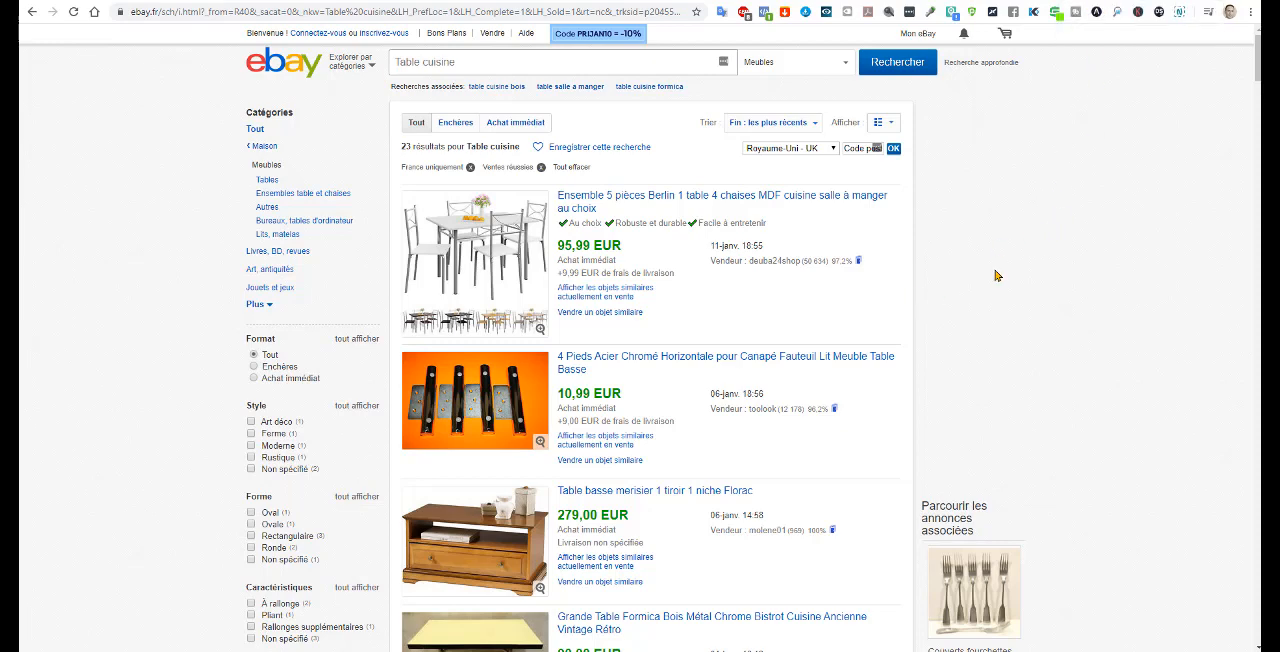
{"action": "scroll", "coordinate": [1255, 62], "scroll_direction": "down", "scroll_amount": 2}
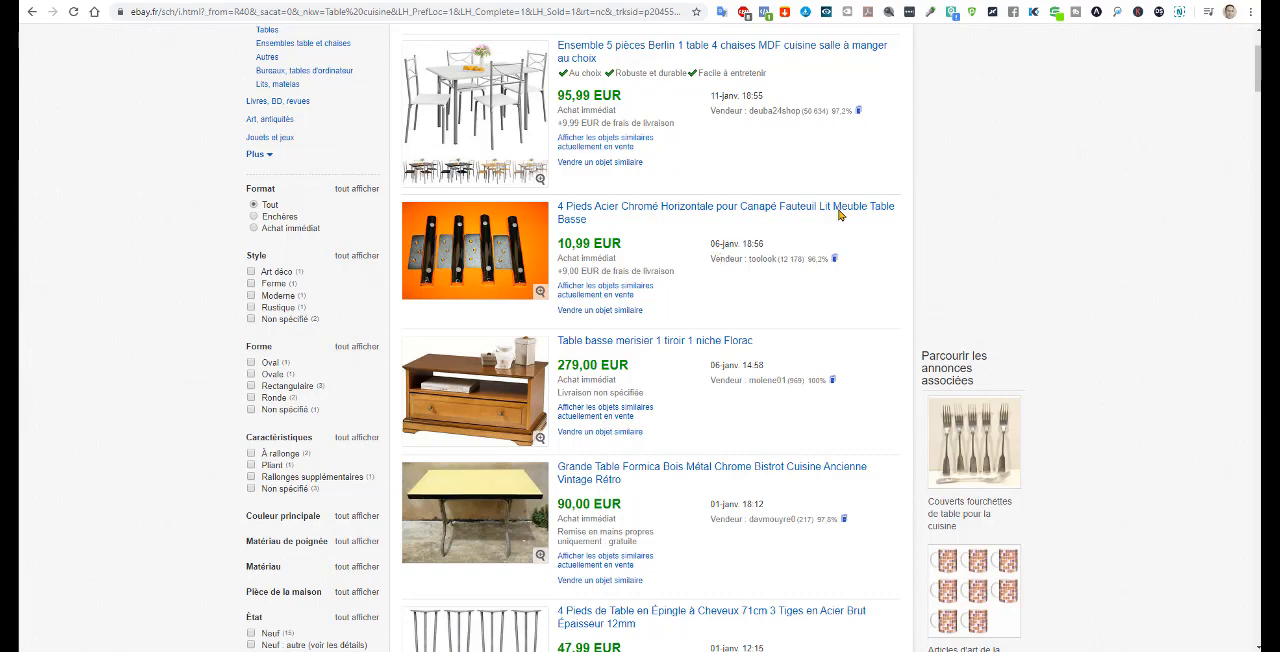
Step: Switch to ZIK Analytics' Title Builder and check the France location setting for the "Table cuisine" keyword search
{"action": "key", "text": "ctrl+Tab"}
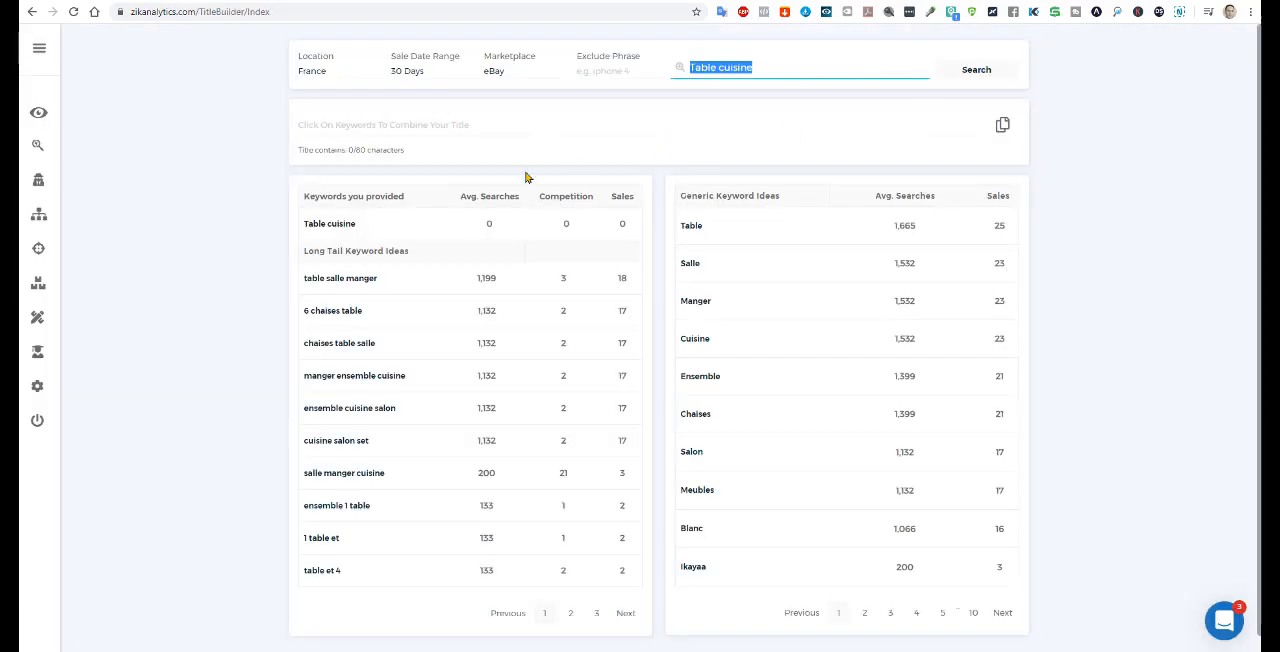
{"action": "left_click", "coordinate": [690, 70]}
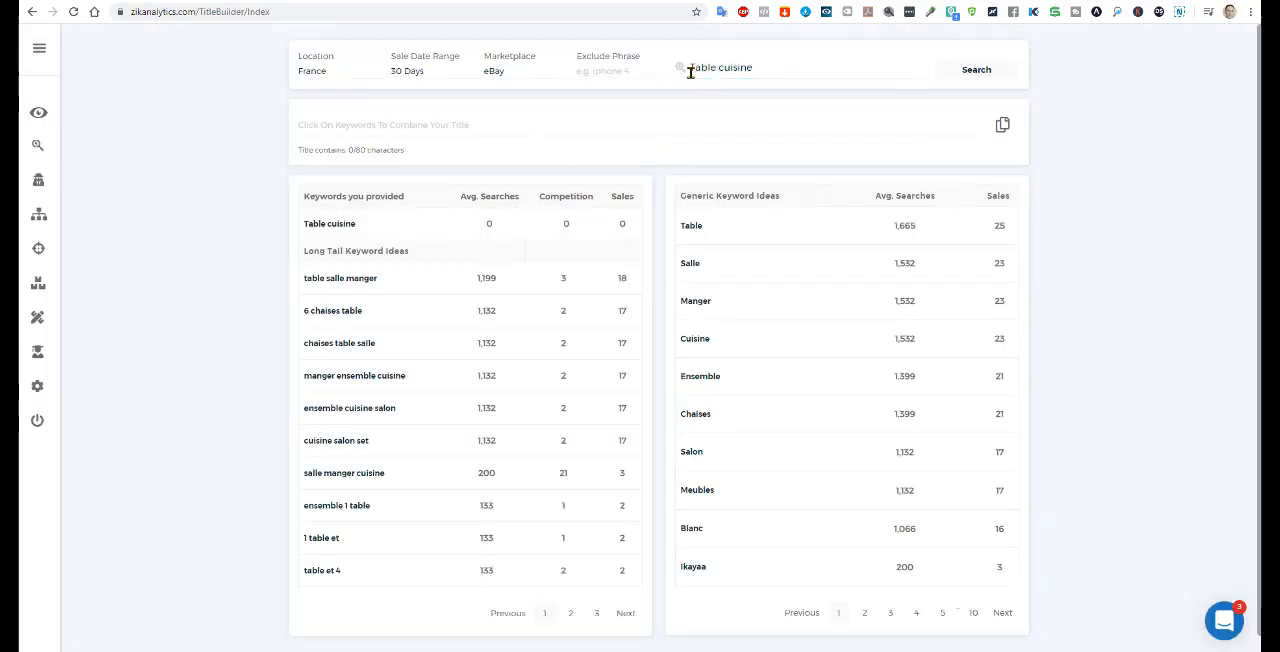
{"action": "left_click", "coordinate": [312, 73]}
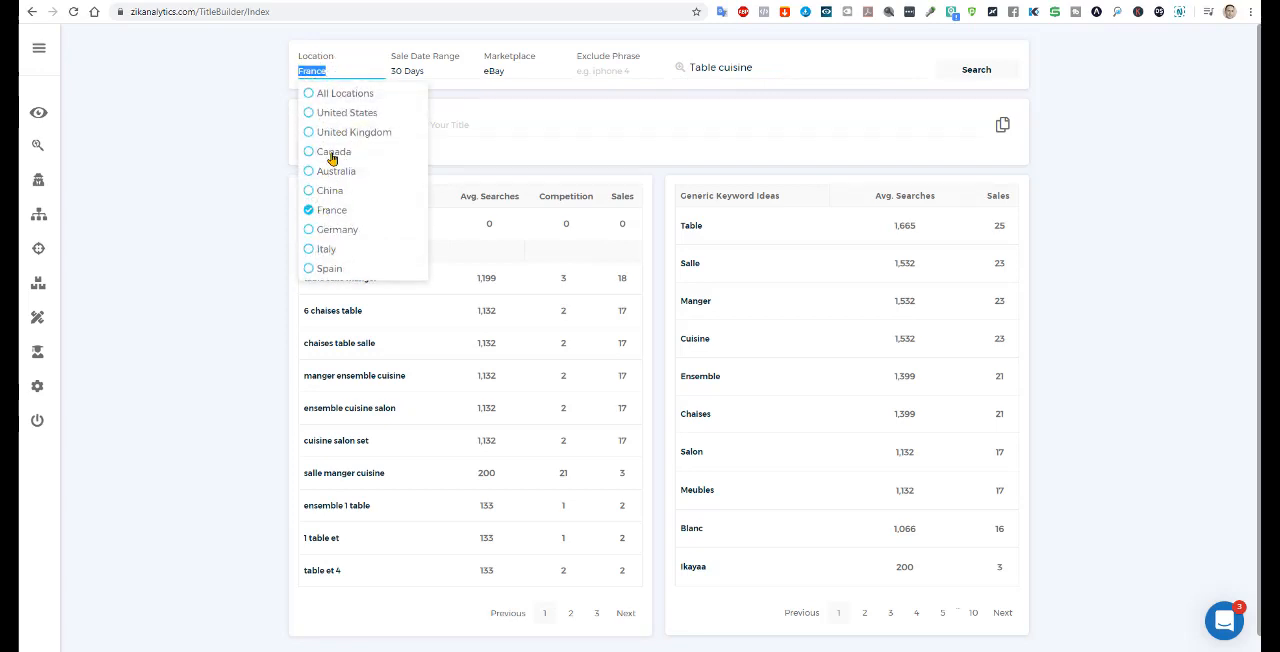
{"action": "left_click", "coordinate": [795, 64]}
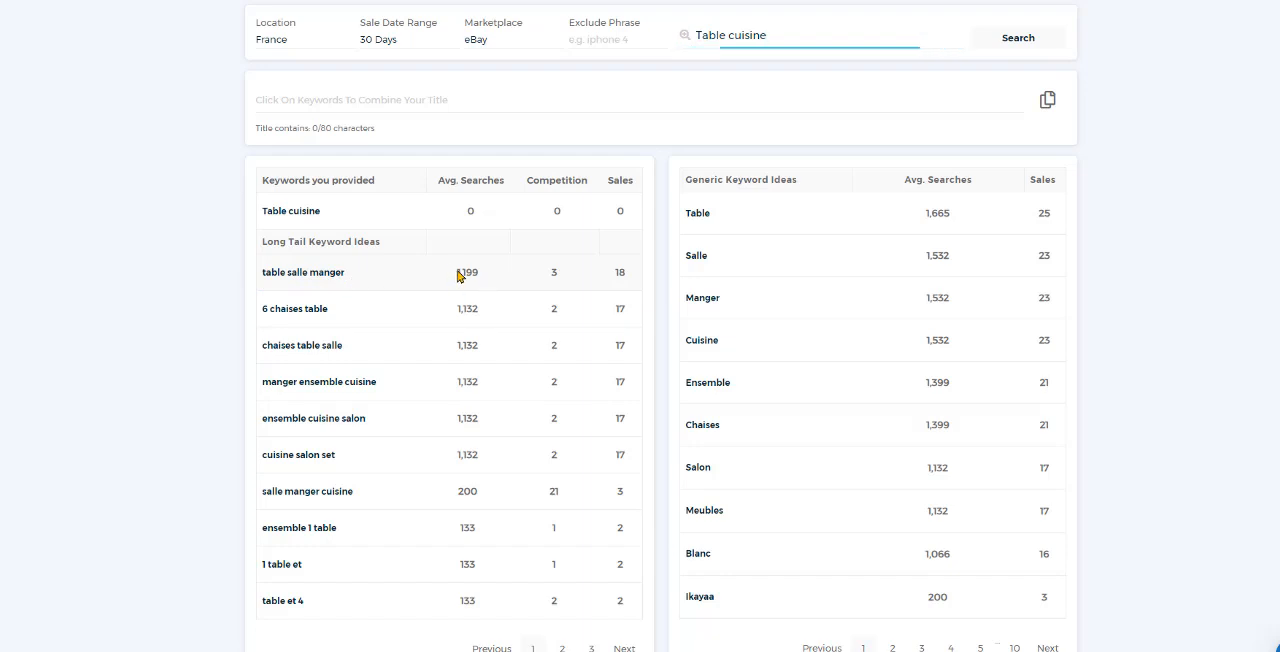
Step: Compare the average searches, competition and sales of the long tail keywords "table salle manger" and "salle manger cuisine"
{"action": "left_click_drag", "start_coordinate": [458, 276], "coordinate": [487, 275]}
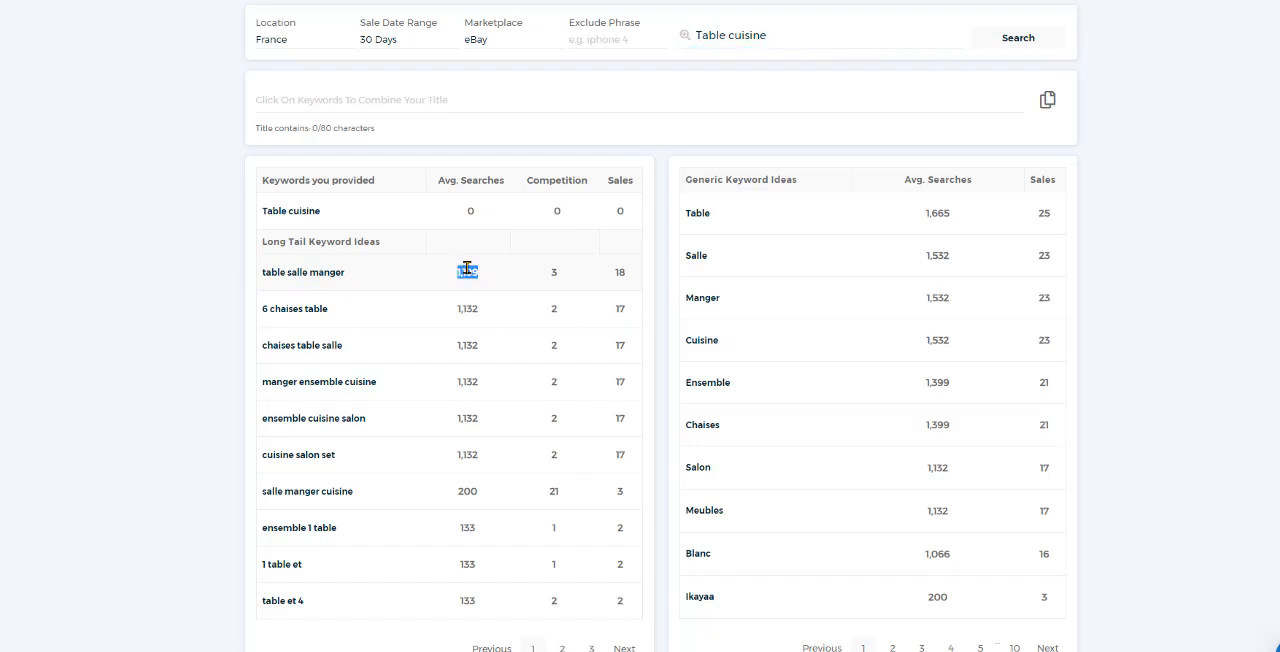
{"action": "left_click_drag", "start_coordinate": [548, 276], "coordinate": [560, 276]}
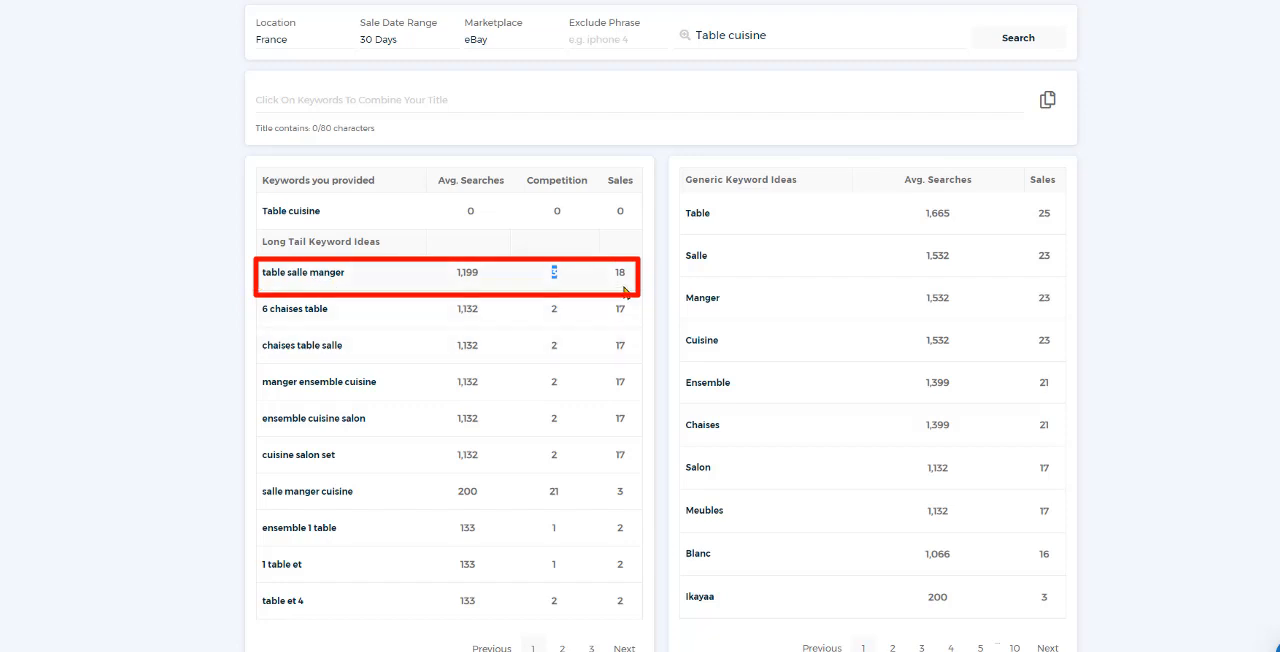
{"action": "left_click_drag", "start_coordinate": [612, 276], "coordinate": [630, 274]}
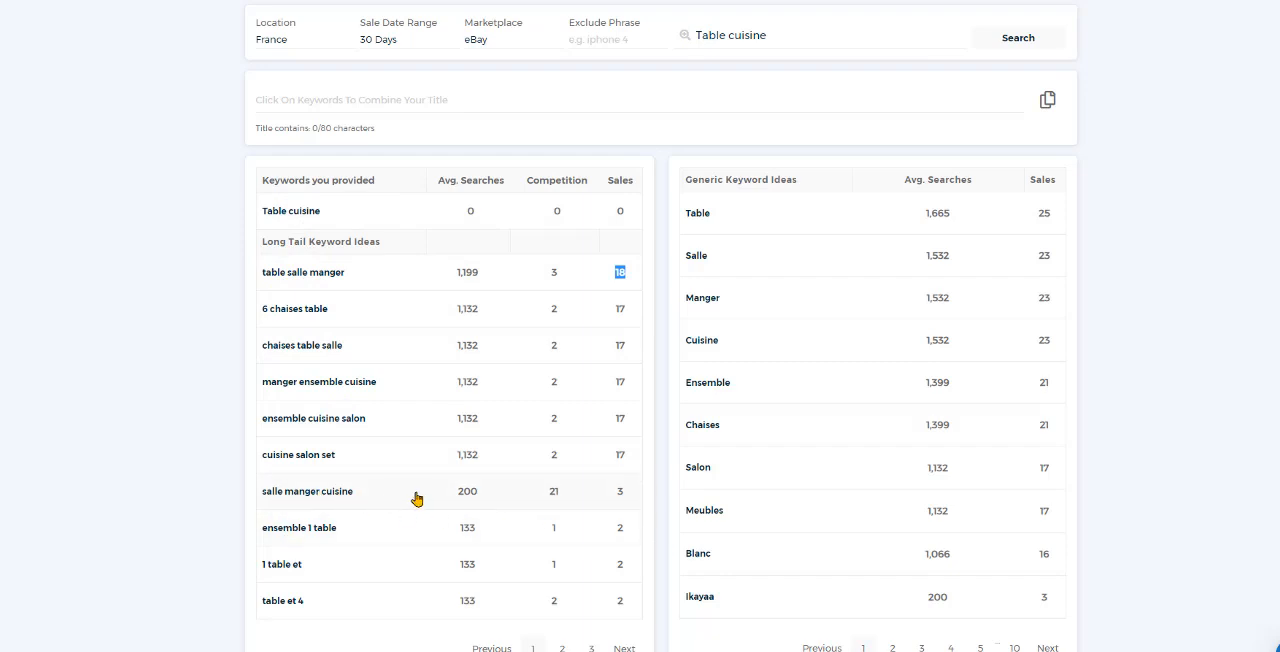
{"action": "left_click_drag", "start_coordinate": [456, 491], "coordinate": [560, 494]}
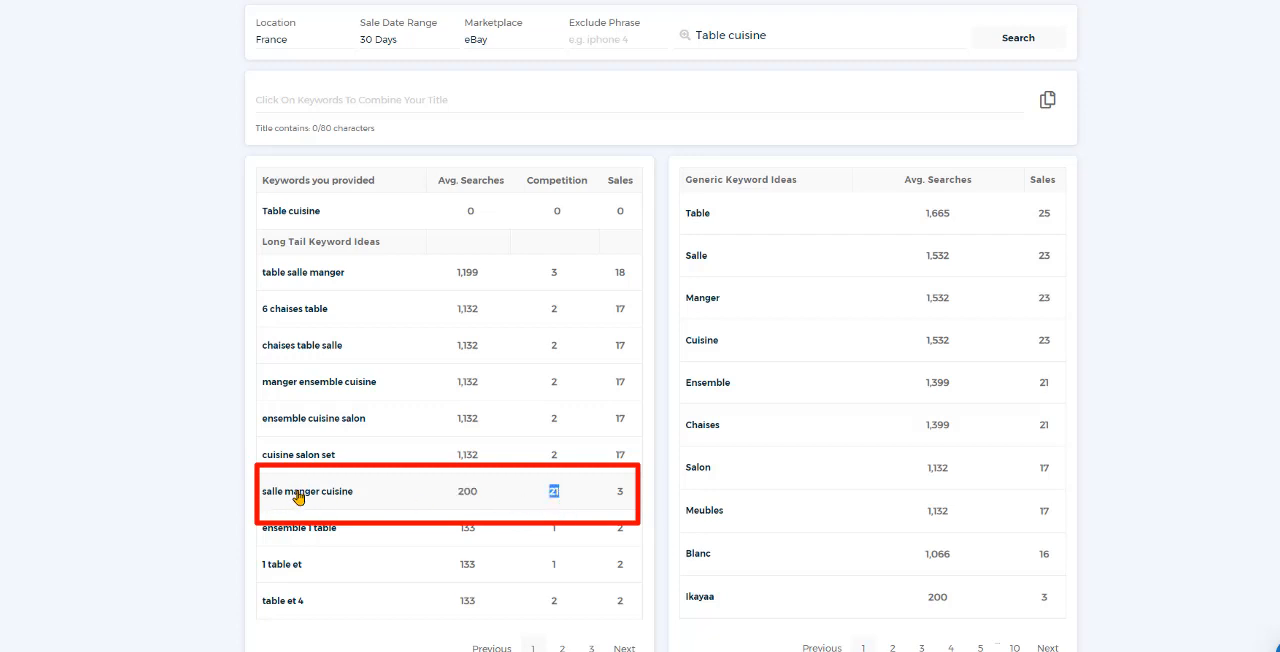
{"action": "left_click_drag", "start_coordinate": [615, 490], "coordinate": [634, 490]}
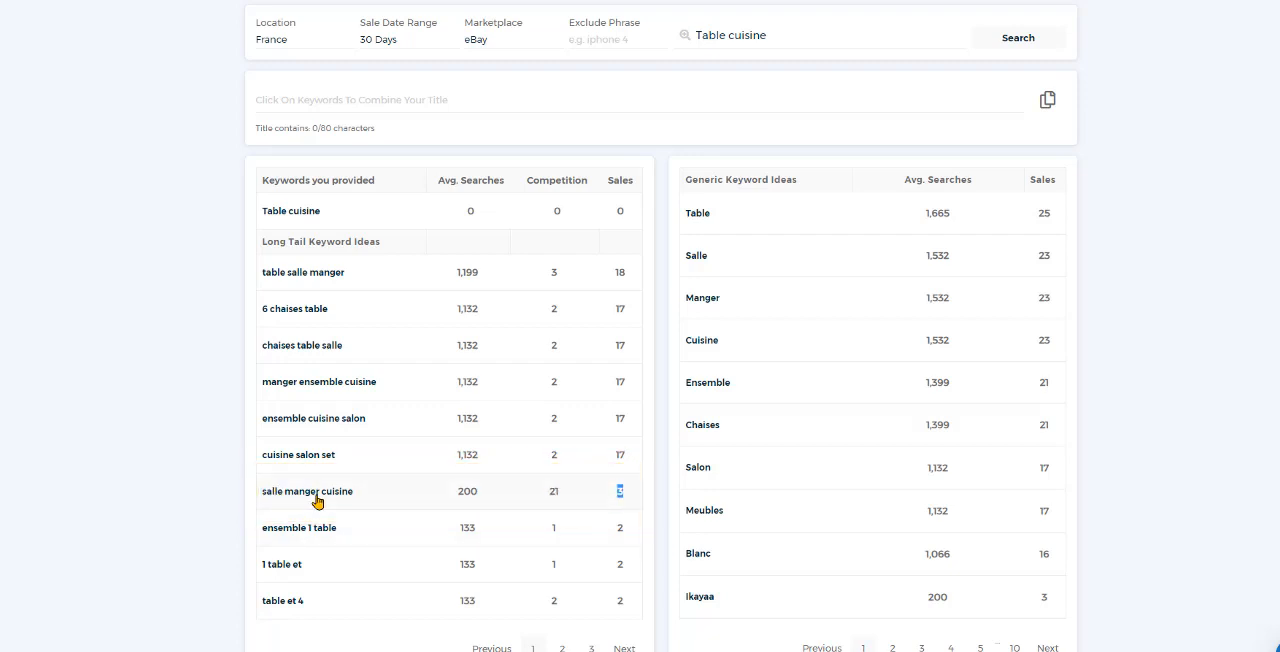
{"action": "left_click", "coordinate": [553, 491]}
{"action": "double_click", "coordinate": [620, 491]}
{"action": "double_click", "coordinate": [553, 272]}
Step: Check the sales figure of the long tail keyword "table salle manger"
{"action": "double_click", "coordinate": [620, 273]}
{"action": "left_click", "coordinate": [571, 286]}
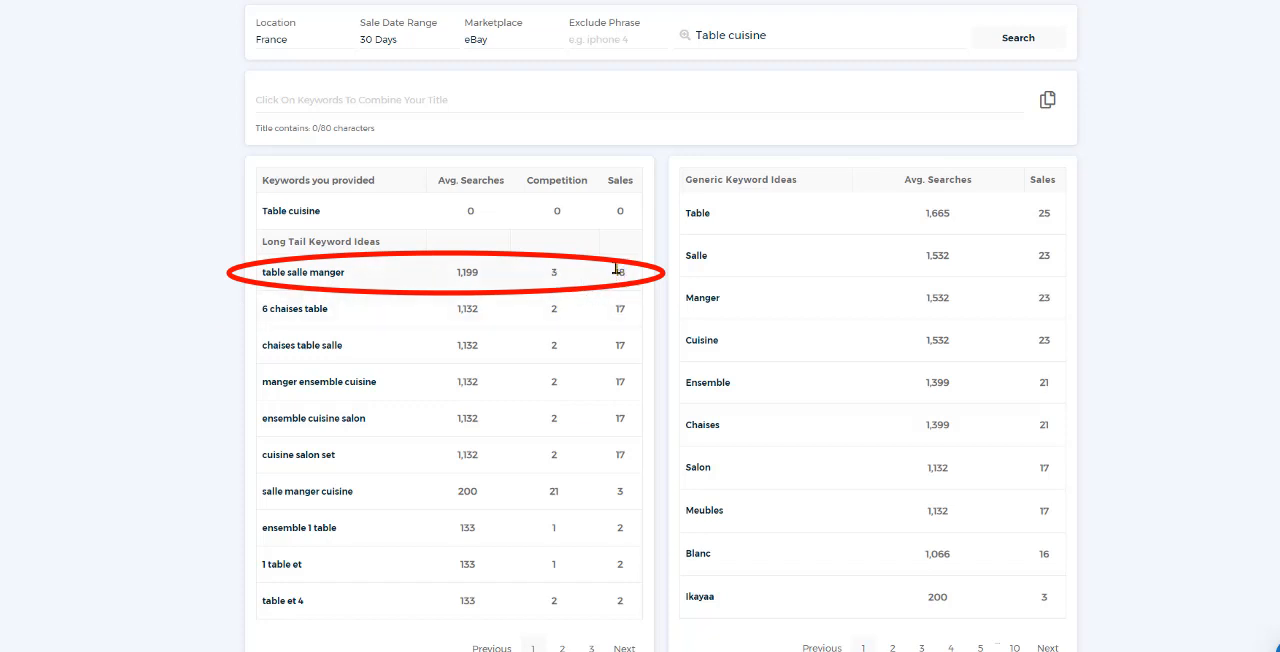
{"action": "double_click", "coordinate": [628, 274]}
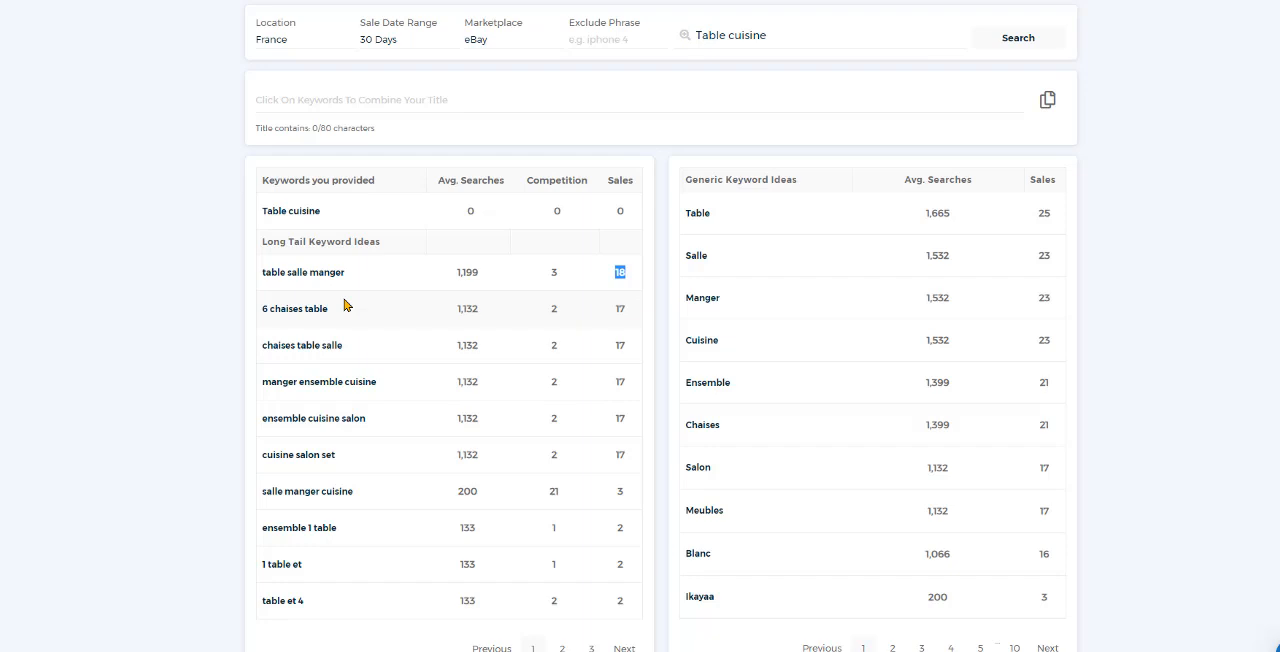
Step: Build a title from the keywords "table salle manger", "chaises table salle" and "Salon", and copy it to the clipboard
{"action": "left_click", "coordinate": [285, 273]}
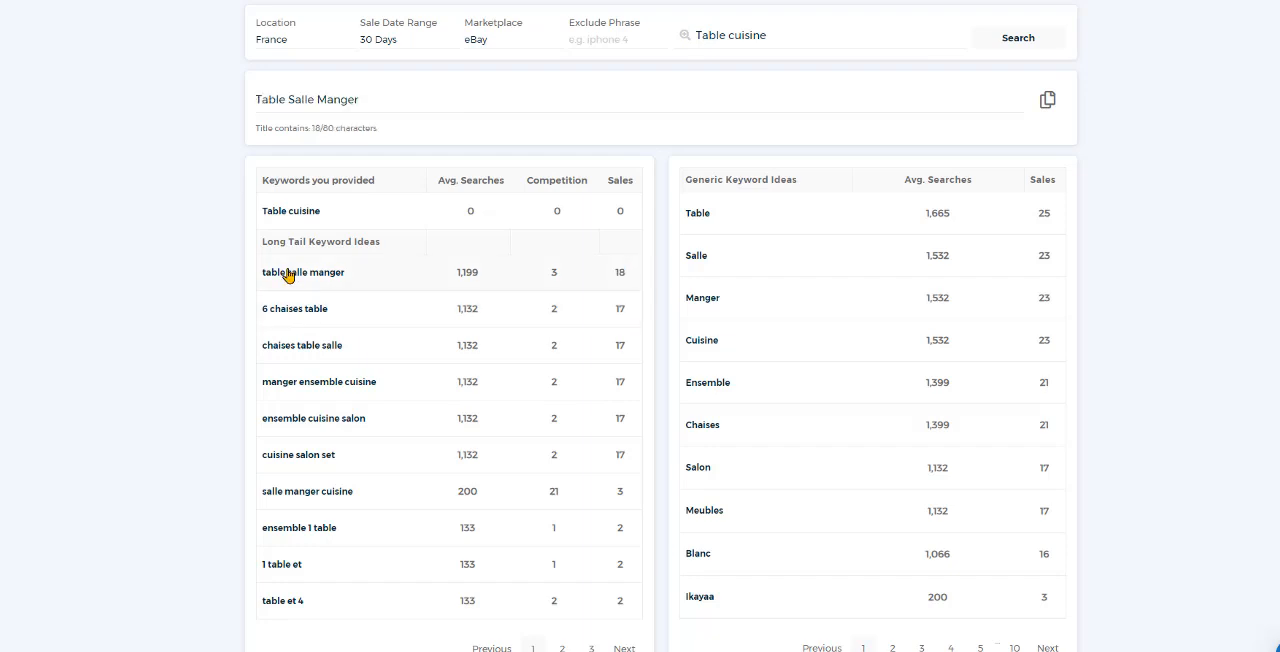
{"action": "left_click", "coordinate": [306, 349]}
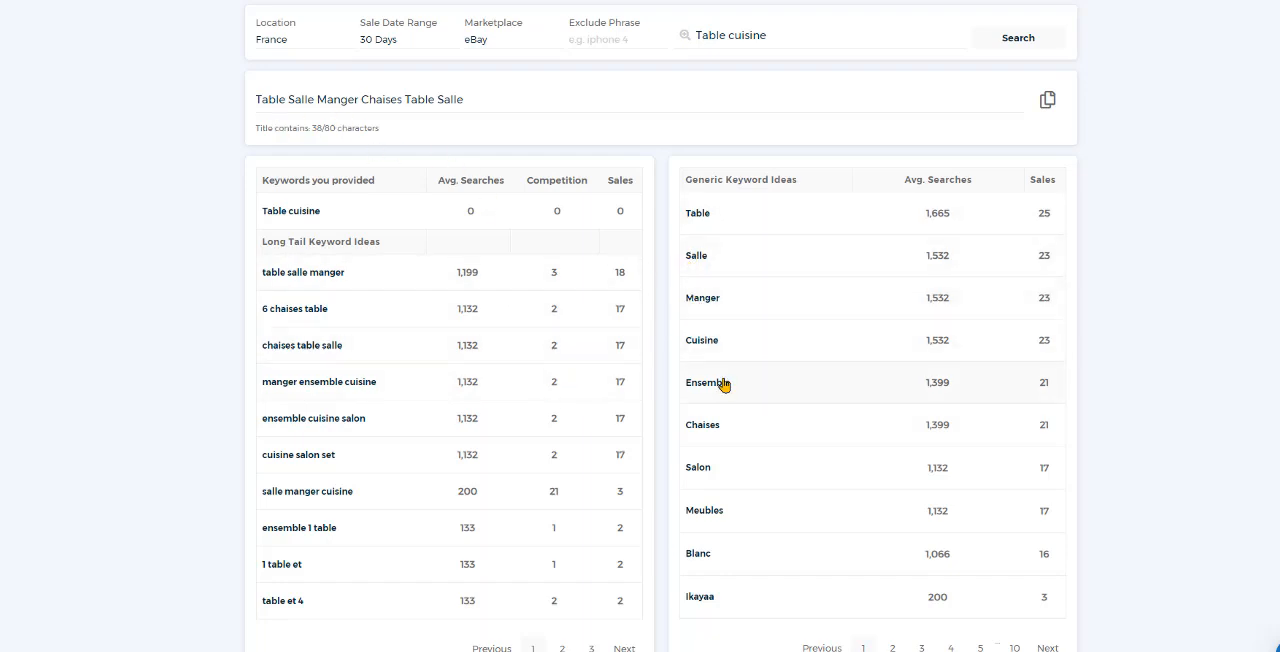
{"action": "left_click", "coordinate": [697, 471]}
{"action": "left_click_drag", "start_coordinate": [512, 100], "coordinate": [252, 105]}
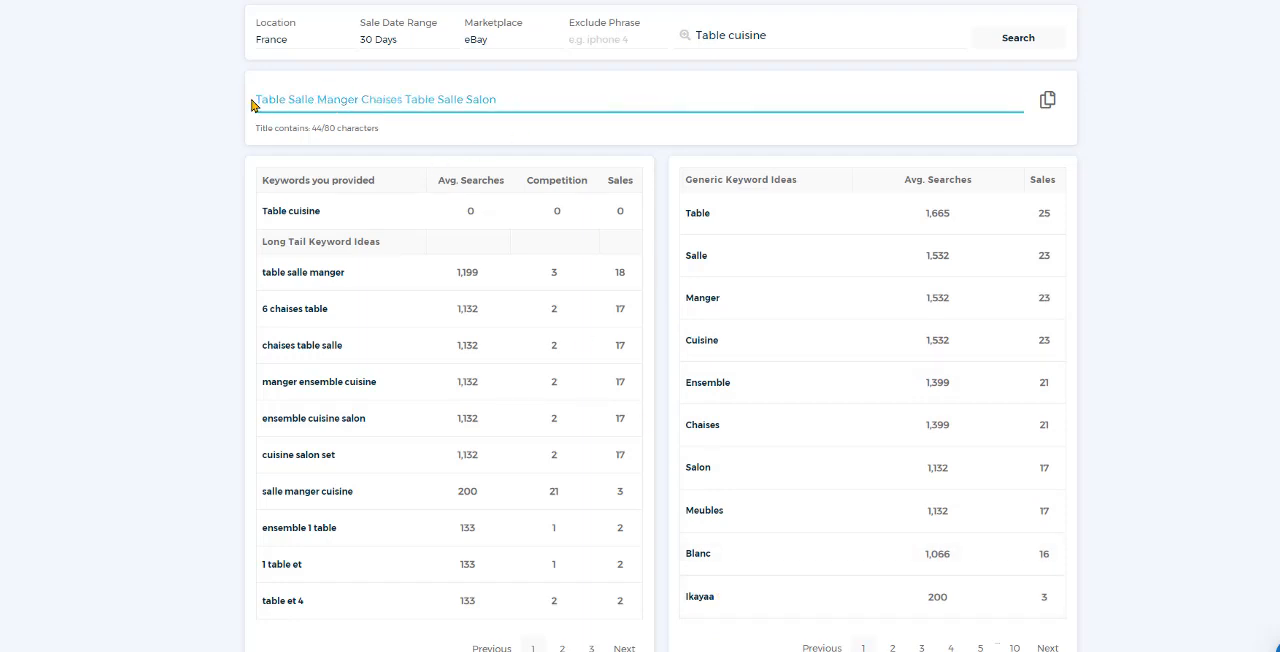
{"action": "left_click", "coordinate": [555, 104]}
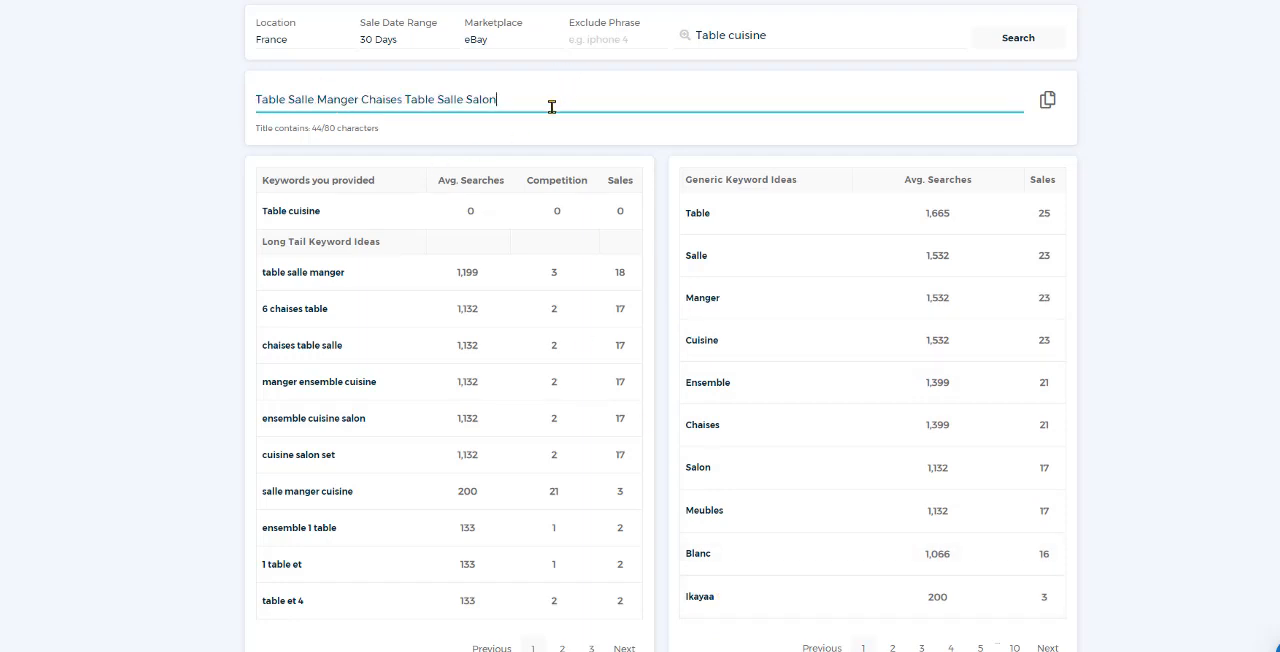
{"action": "left_click", "coordinate": [1046, 112]}
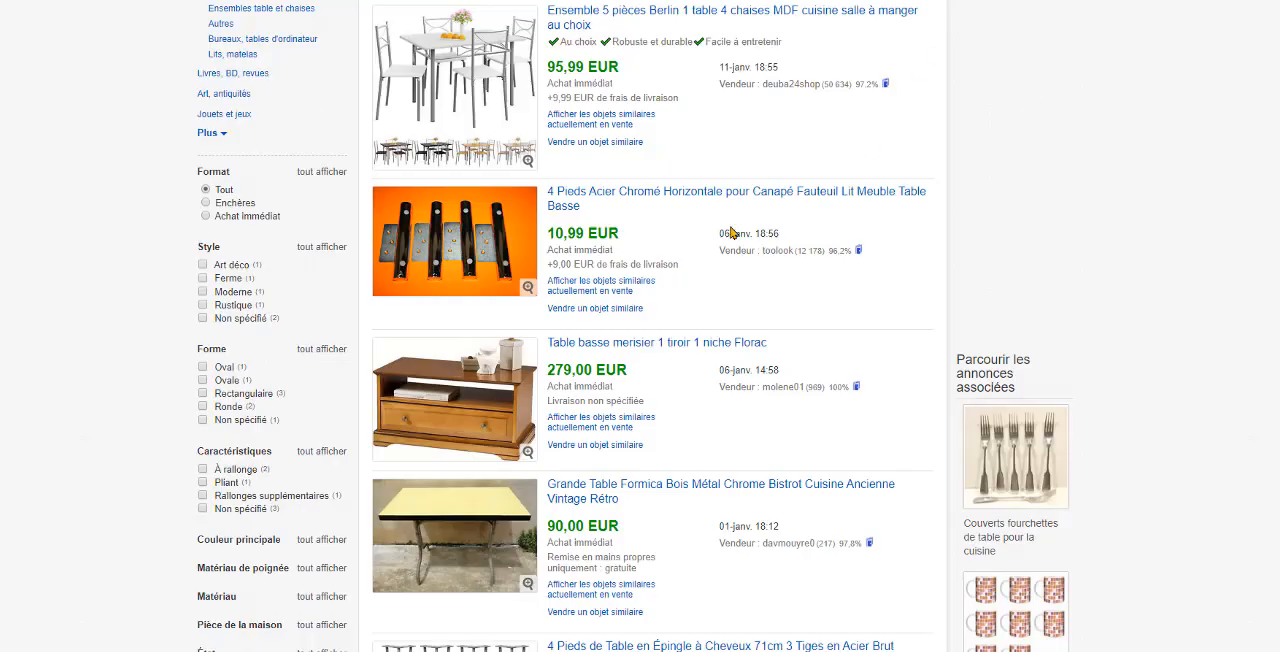
Step: Switch to the eBay sold listings for "Table cuisine" and examine their titles, prices and sale dates, continuing into the international sellers' items
{"action": "scroll", "coordinate": [730, 230], "scroll_direction": "up", "scroll_amount": 2}
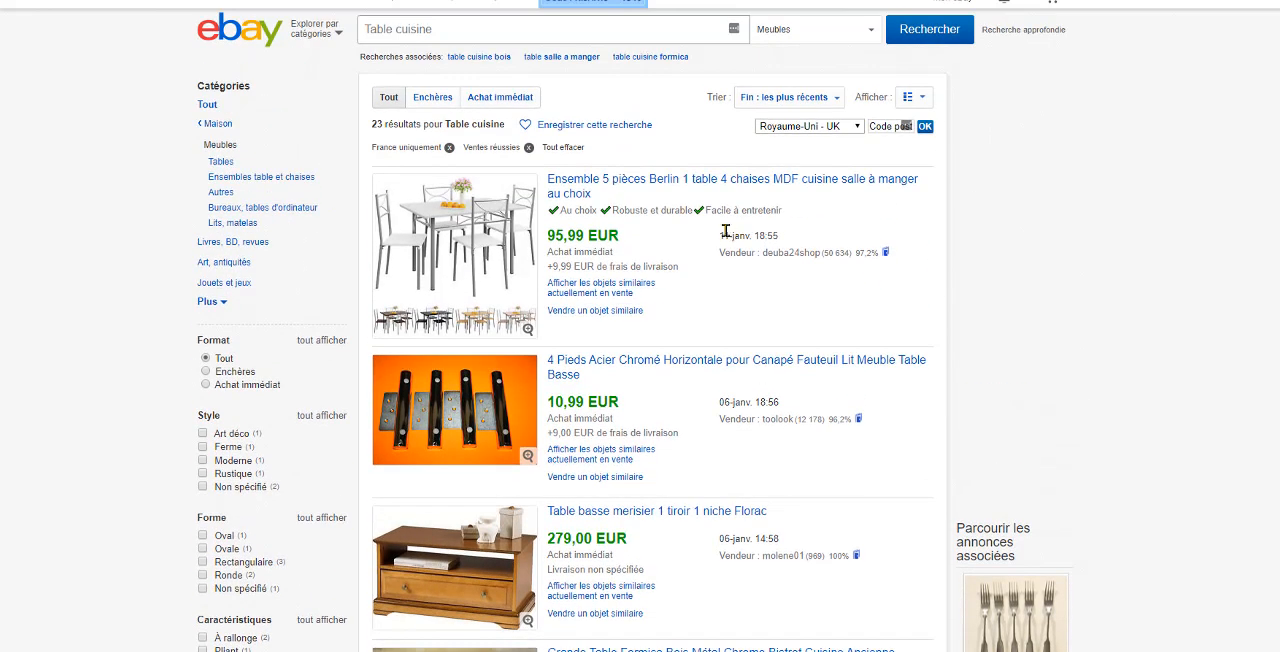
{"action": "scroll", "coordinate": [655, 250], "scroll_direction": "down", "scroll_amount": 10}
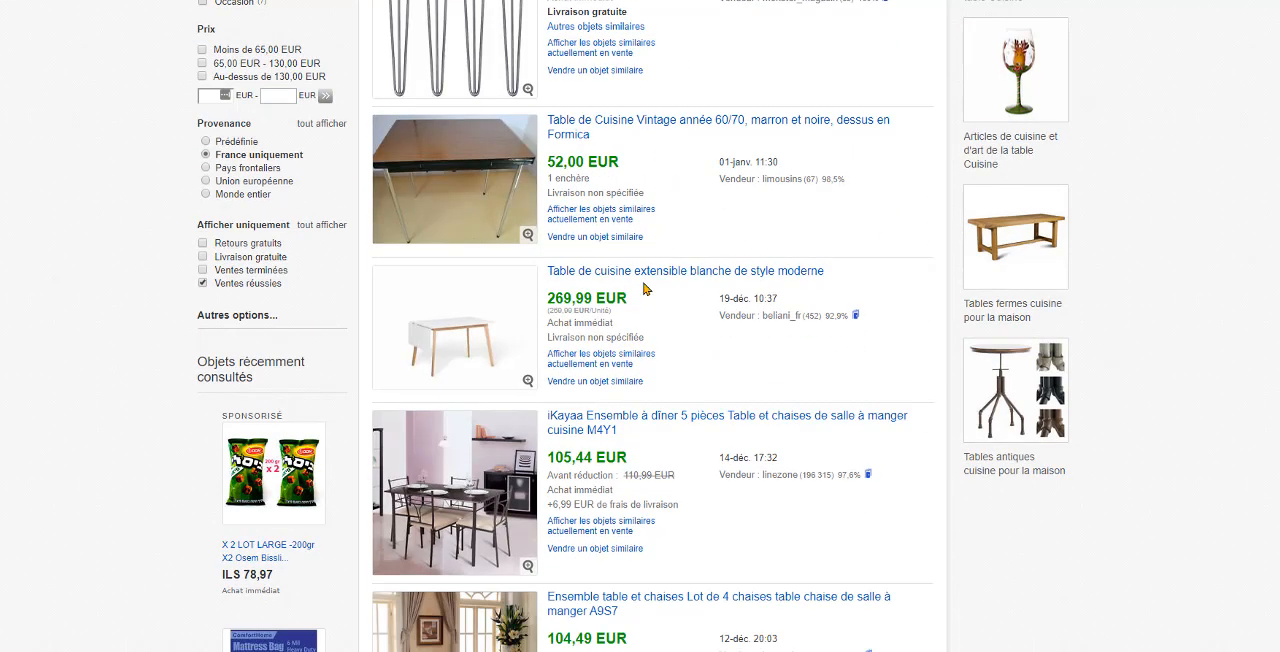
{"action": "scroll", "coordinate": [646, 288], "scroll_direction": "down", "scroll_amount": 5}
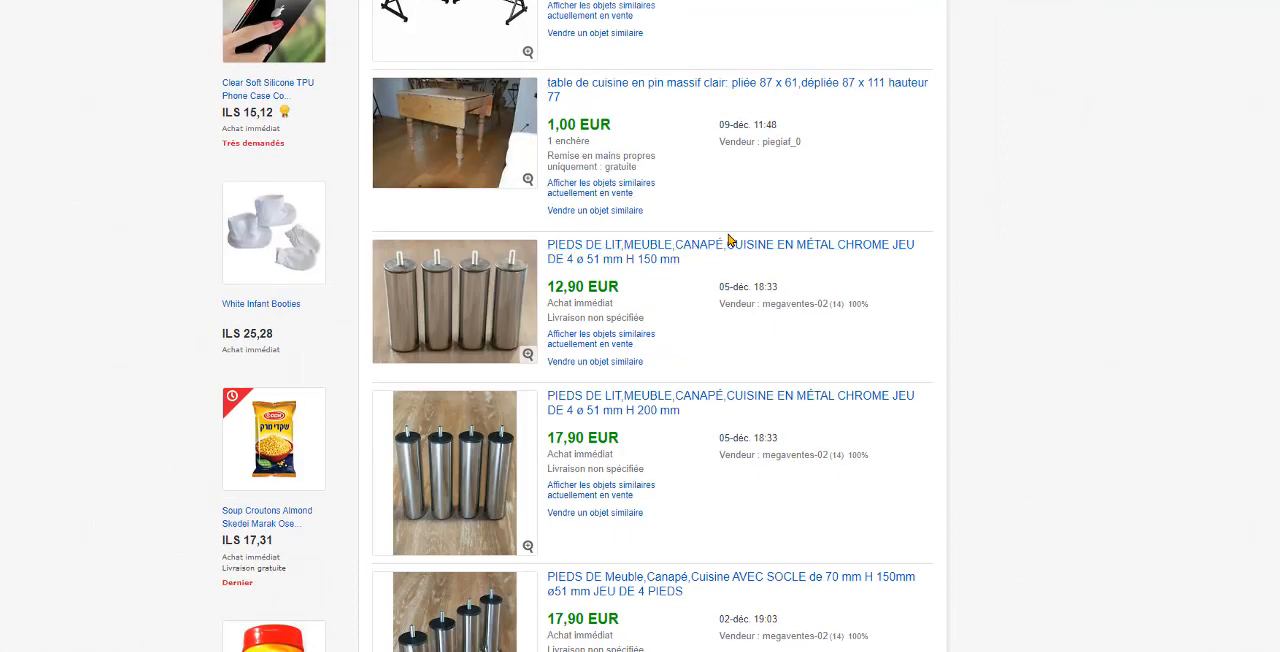
{"action": "scroll", "coordinate": [702, 302], "scroll_direction": "down", "scroll_amount": 5}
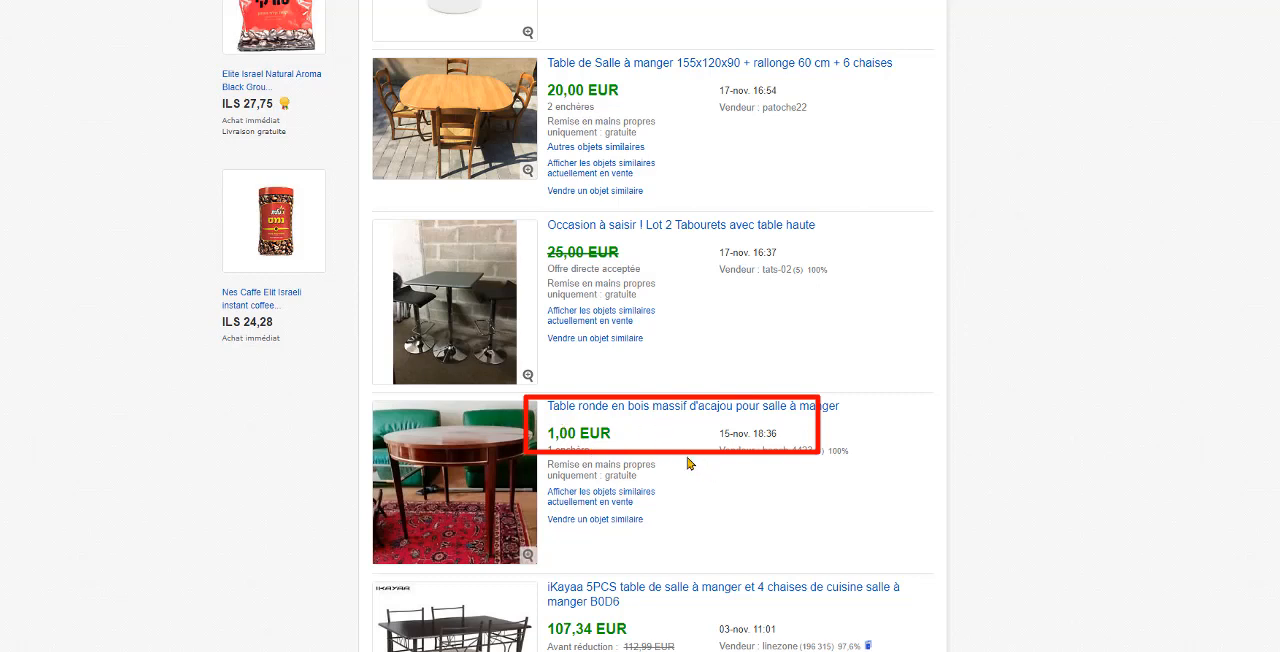
{"action": "left_click_drag", "start_coordinate": [550, 437], "coordinate": [569, 439]}
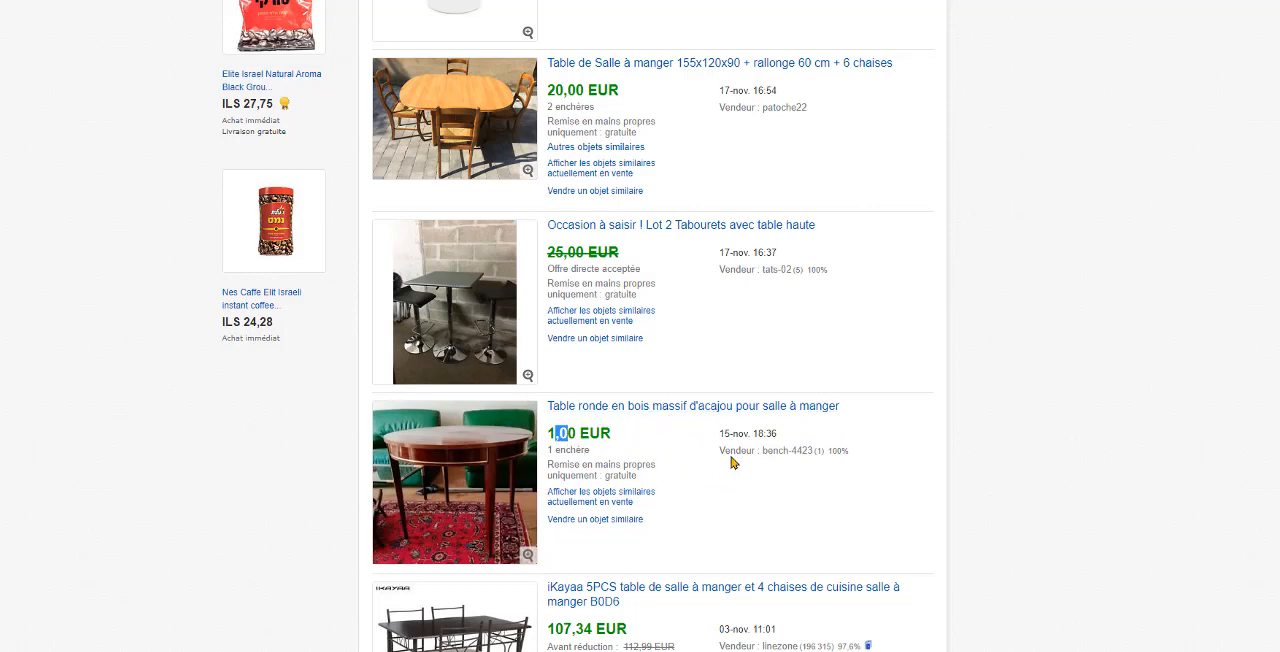
{"action": "scroll", "coordinate": [731, 457], "scroll_direction": "down", "scroll_amount": 10}
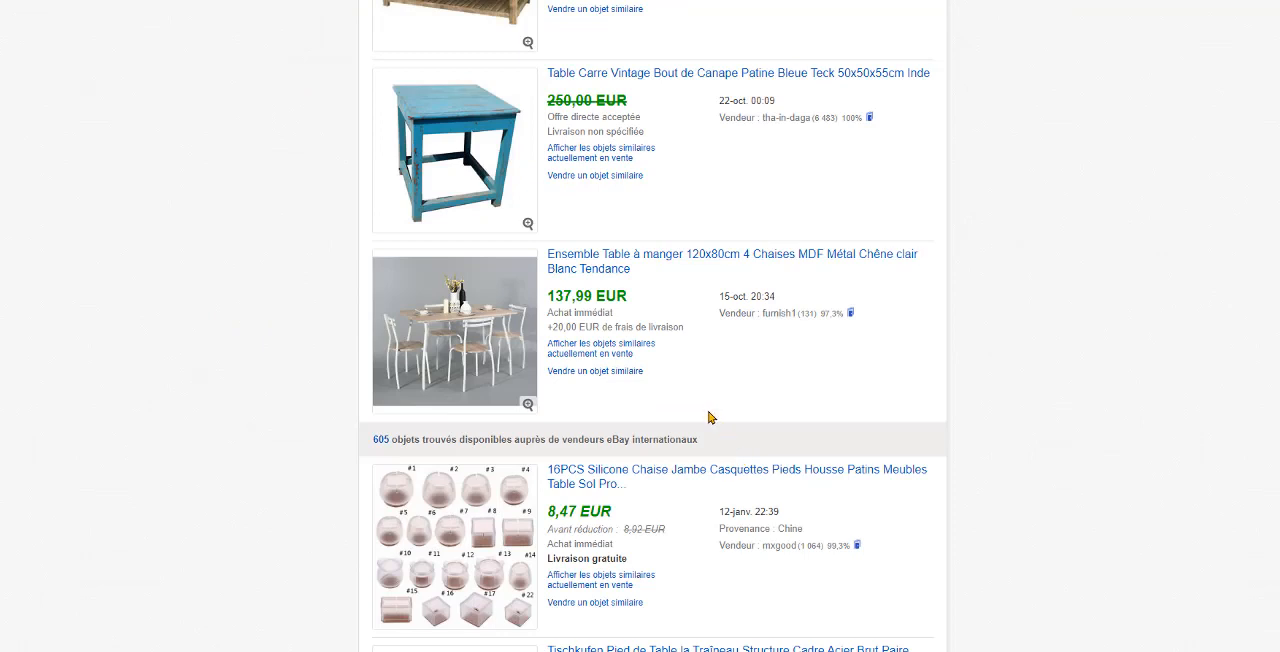
{"action": "scroll", "coordinate": [652, 326], "scroll_direction": "down", "scroll_amount": 2}
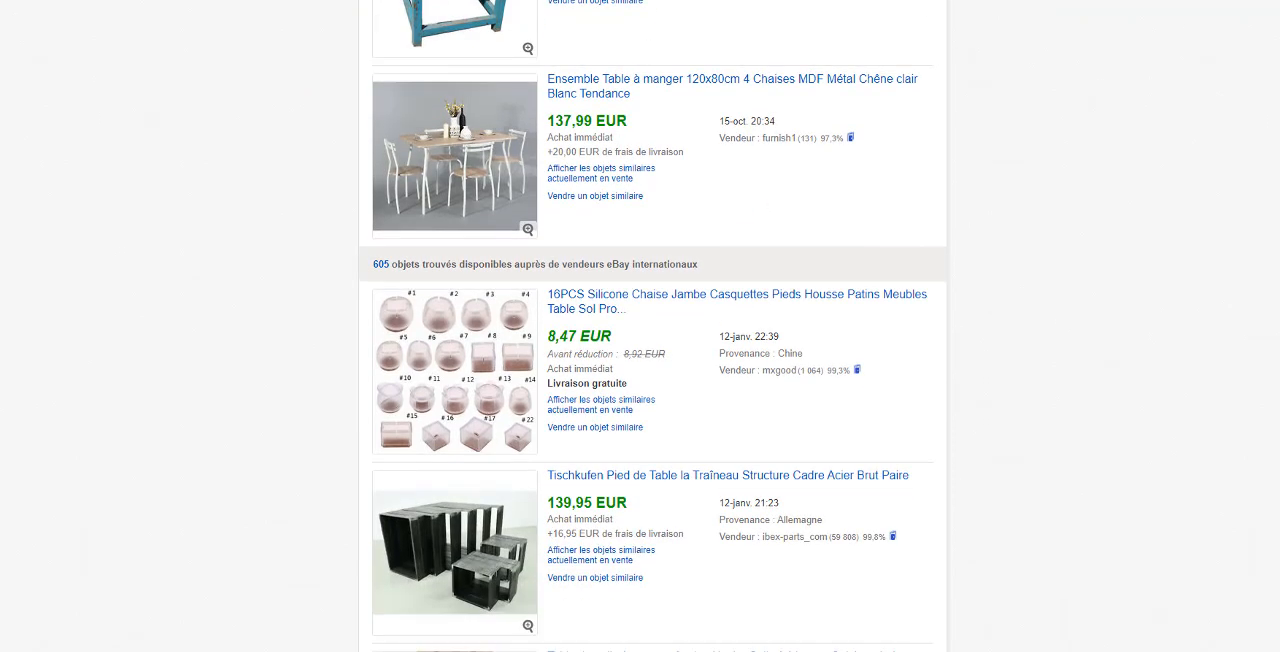
{"action": "scroll", "coordinate": [822, 365], "scroll_direction": "down", "scroll_amount": 2}
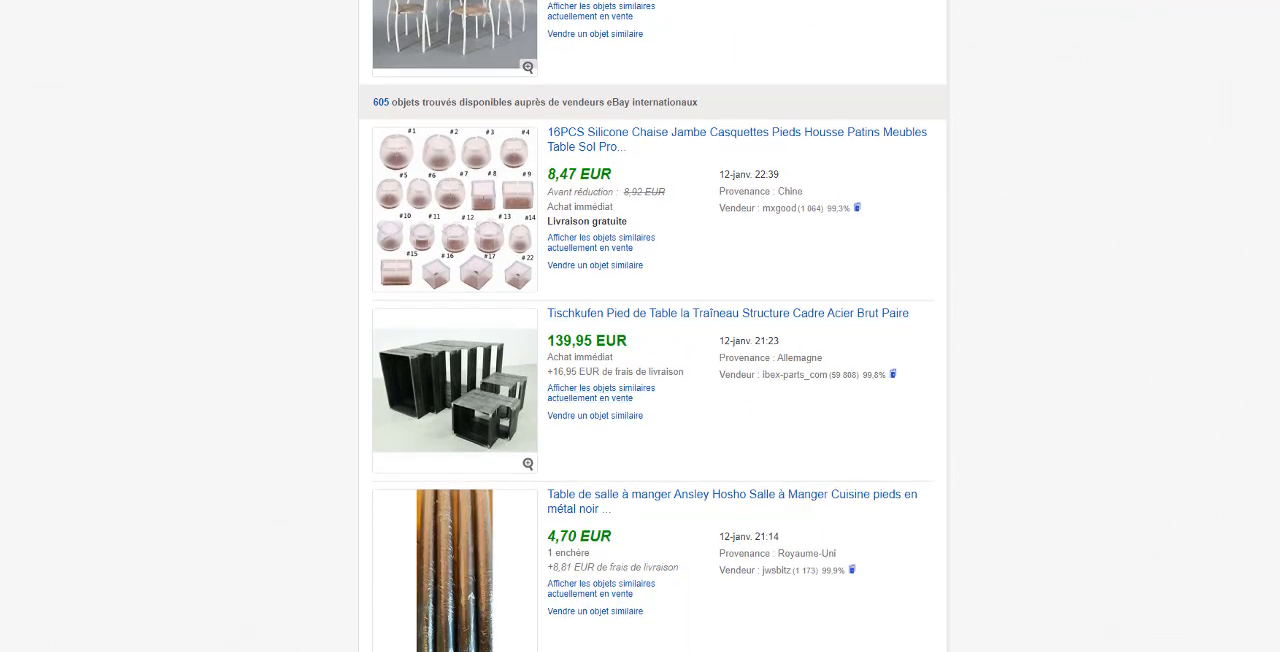
{"action": "scroll", "coordinate": [653, 326], "scroll_direction": "down", "scroll_amount": 3}
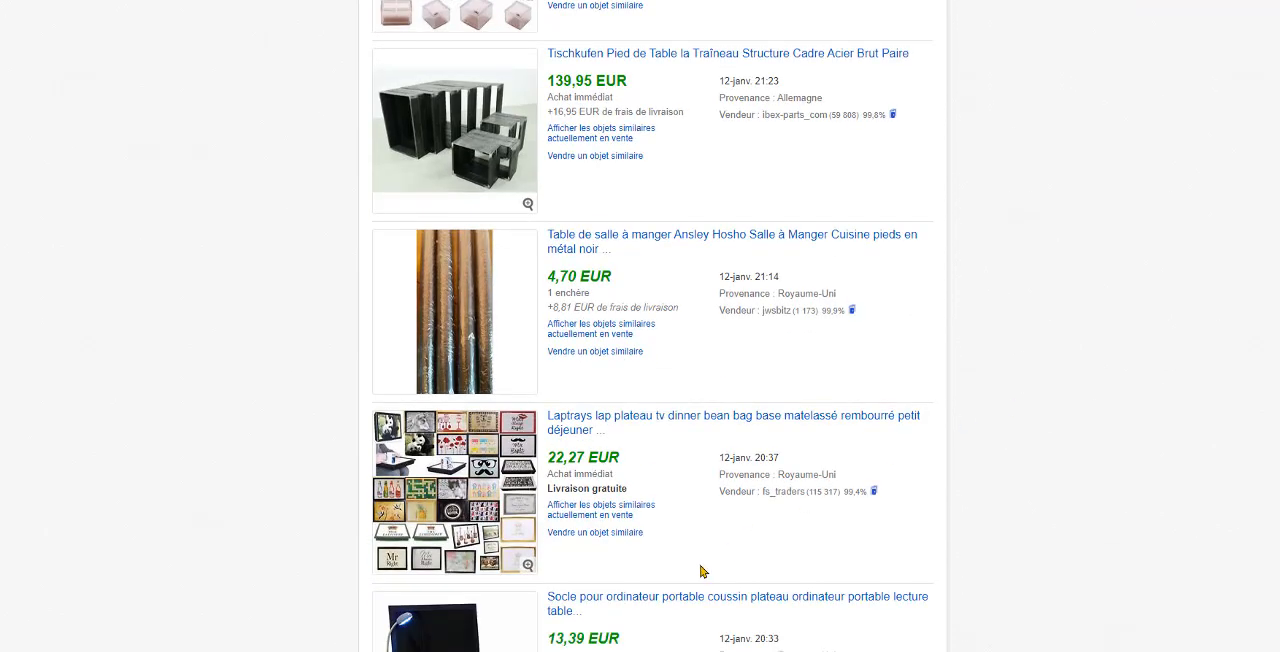